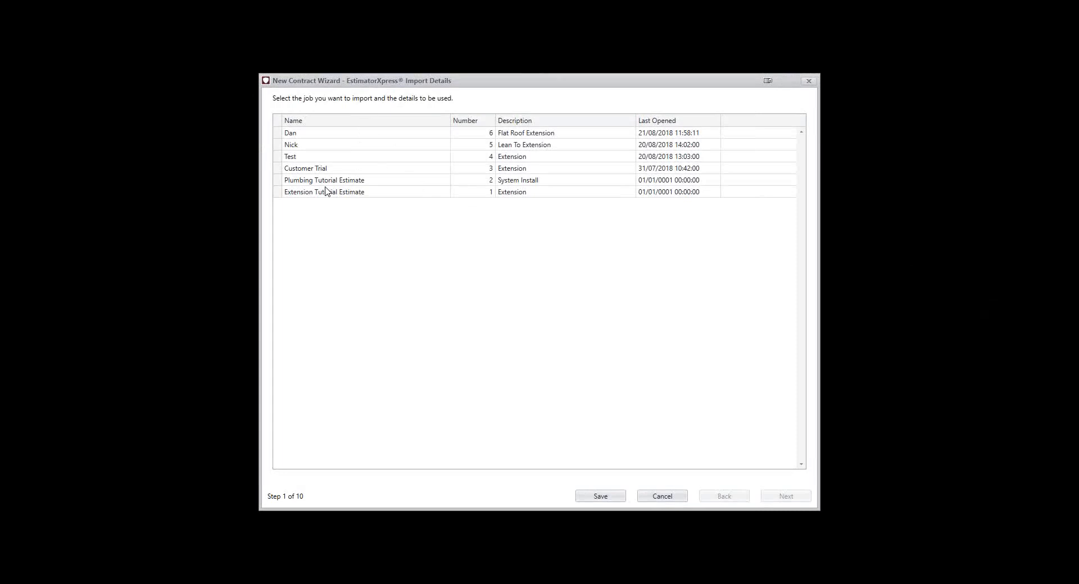
Import the Lean To Extension job with the inflation-inclusive price and the site address included, and continue to the project details
left_click(313, 146)
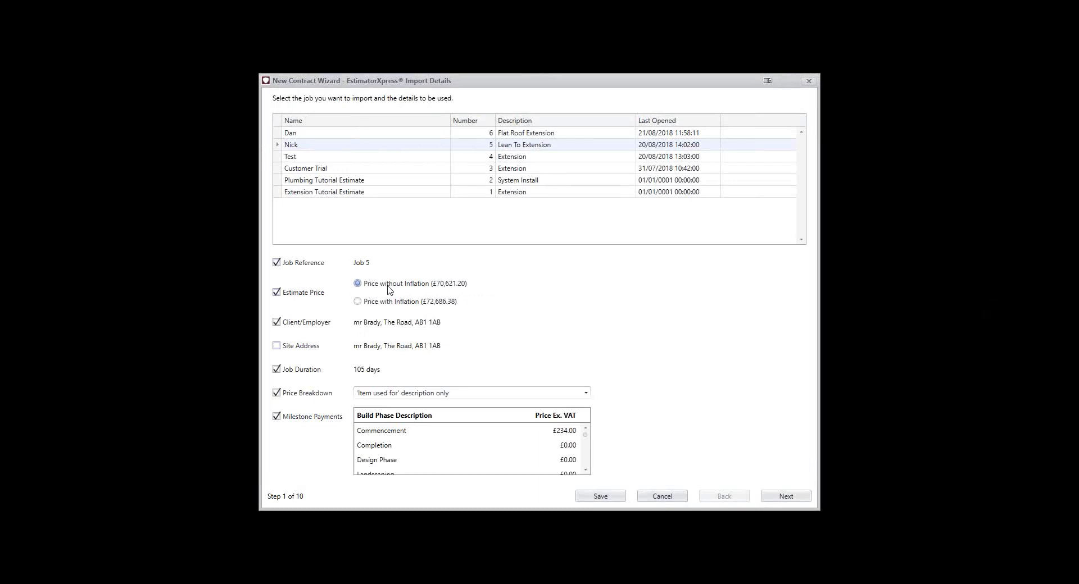
left_click(414, 302)
left_click(413, 285)
left_click(409, 303)
left_click(307, 348)
mouse_move(587, 439)
left_mouse_down()
mouse_move(587, 469)
mouse_move(587, 438)
left_mouse_up()
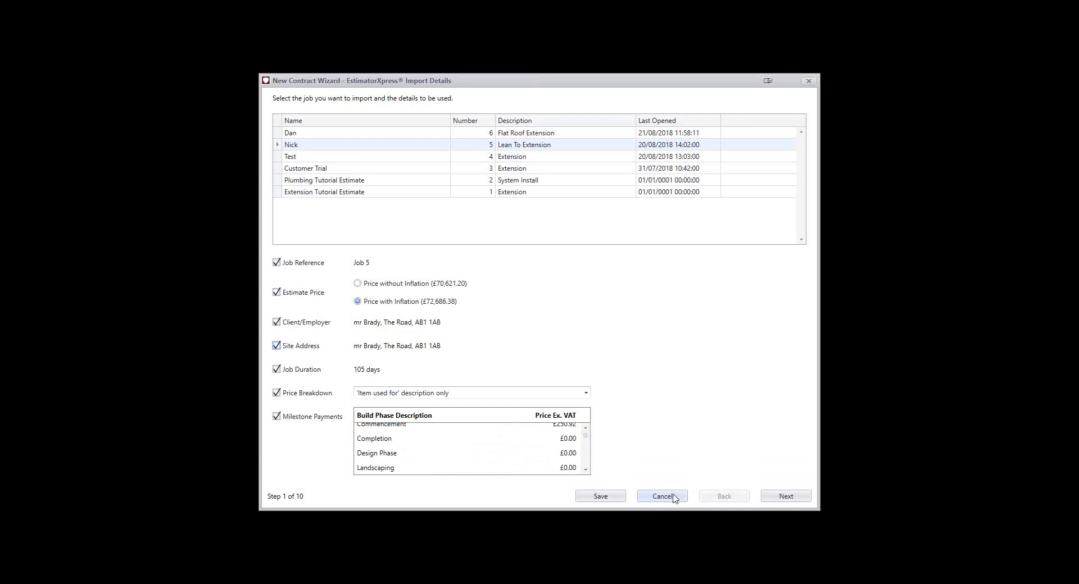
left_click(786, 497)
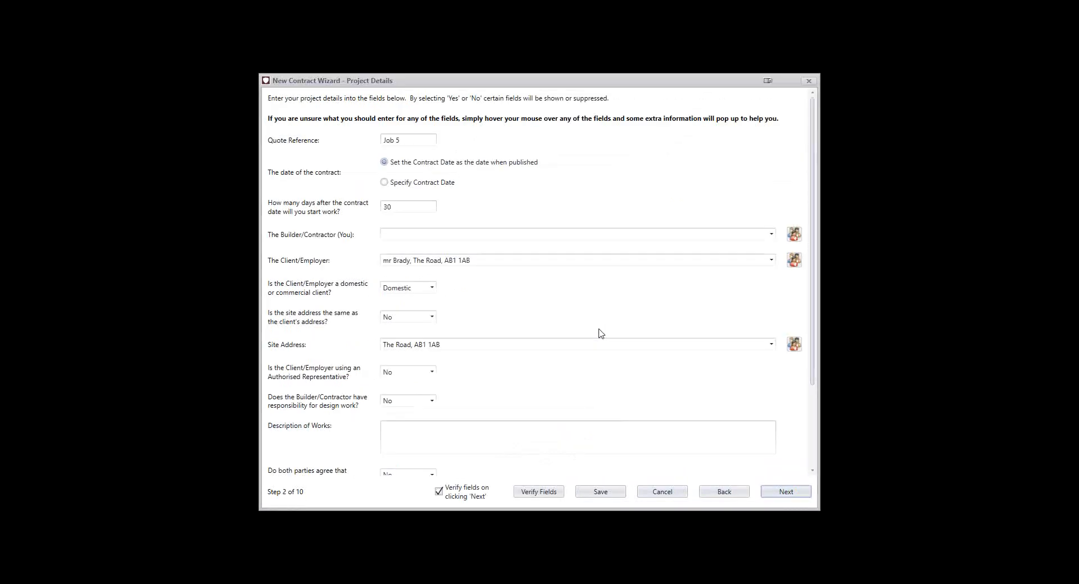
Try specifying a contract date from the calendar, and restore the contract date to the date when published
left_click(420, 143)
mouse_move(392, 149)
left_click(409, 186)
left_click(523, 182)
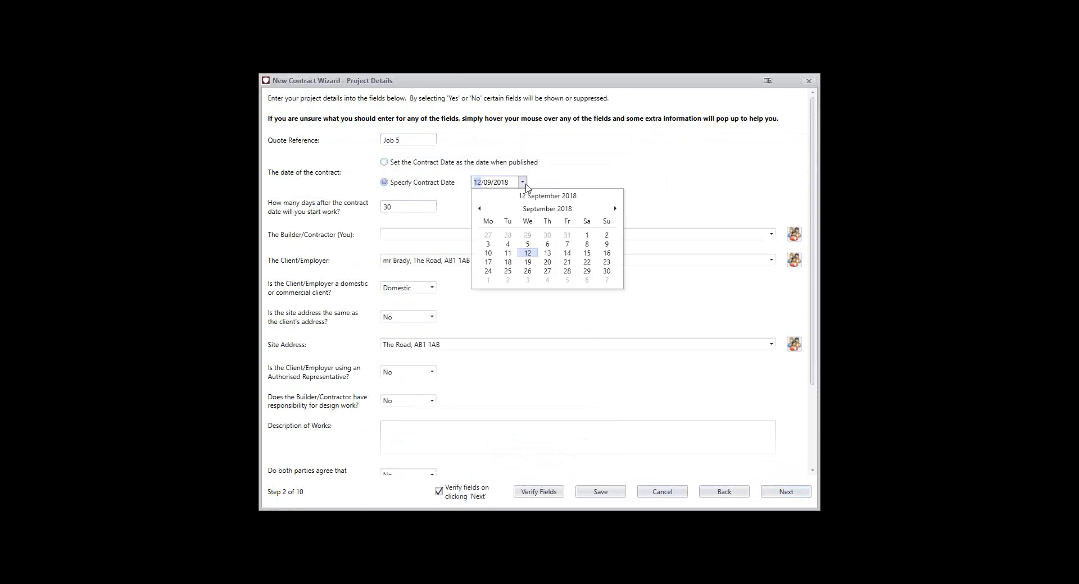
left_click(670, 208)
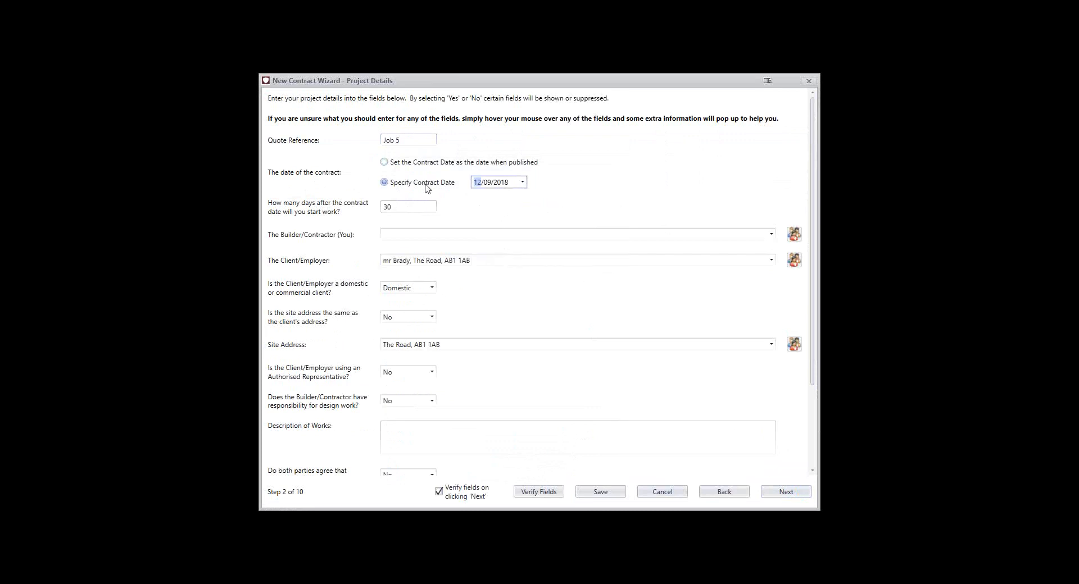
left_click(426, 163)
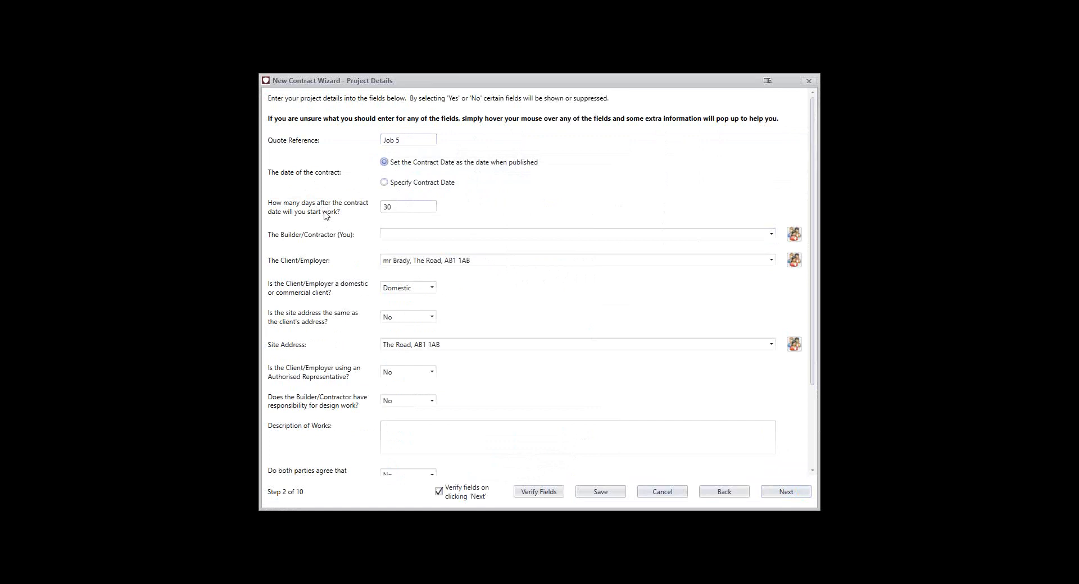
Try 45 and 120 as the days between contract date and start of work, and set it back to 30
left_click(402, 213)
left_click_drag(402, 213, 363, 213)
type("45")
key("BackSpace")
key("BackSpace")
type("120")
key("BackSpace")
key("BackSpace")
key("BackSpace")
type("3")
left_click(525, 200)
left_click(794, 234)
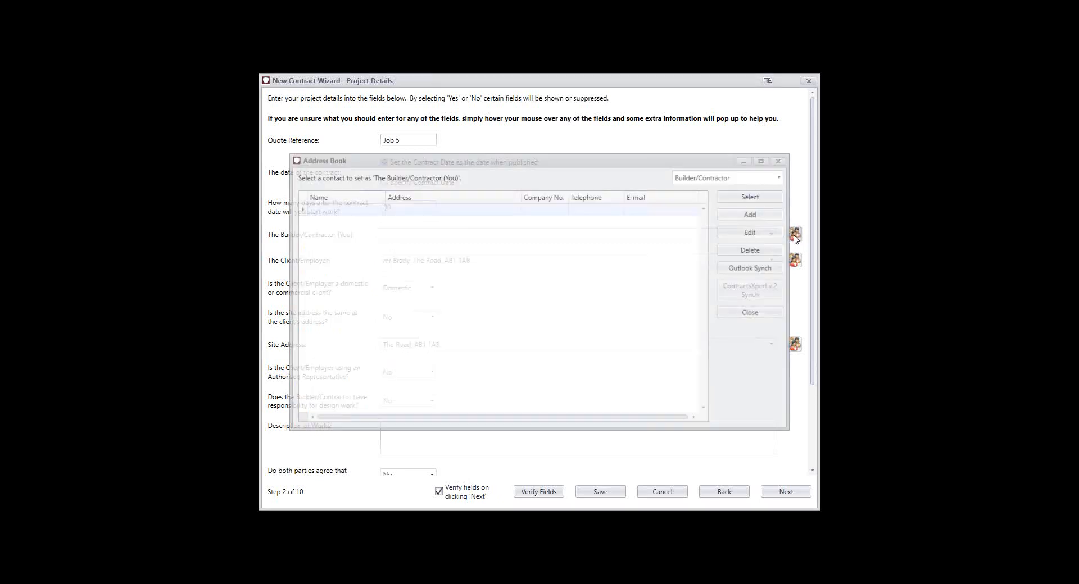
left_click(780, 160)
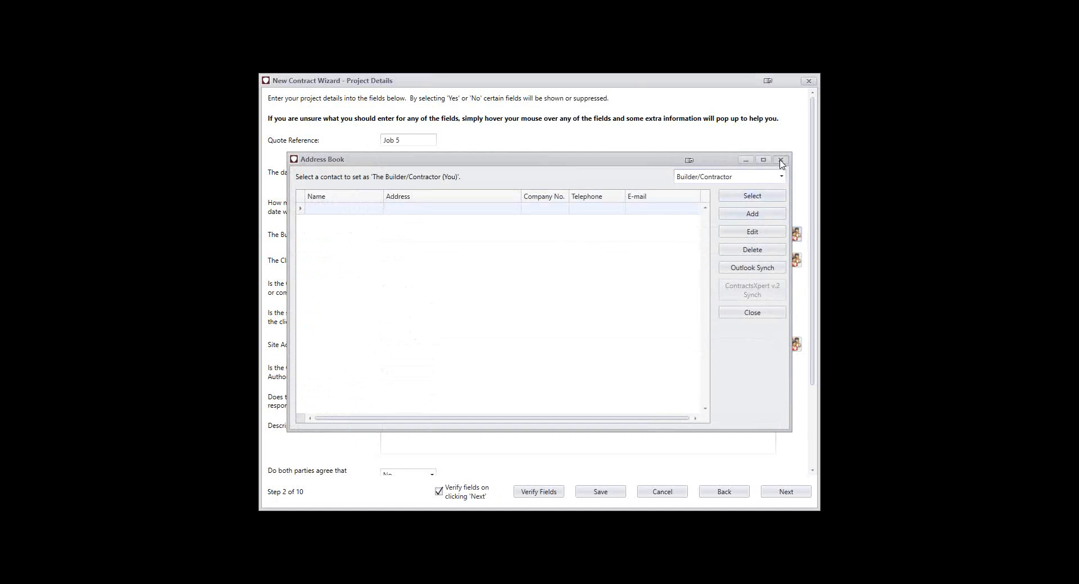
left_click(654, 234)
left_click(654, 246)
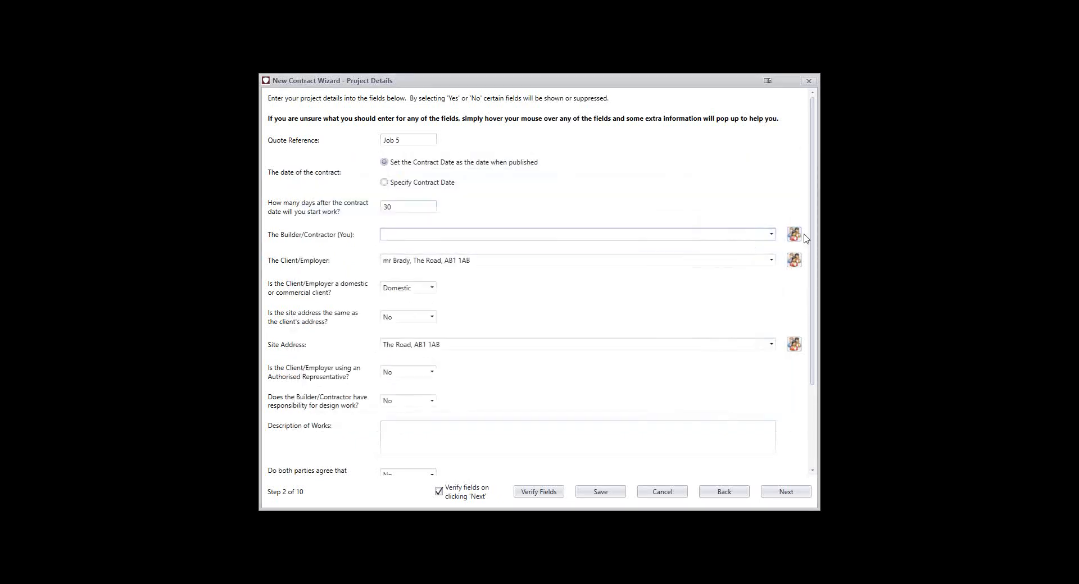
Add a Builder/Contractor address book entry with the contact's name, salutation Mr and company Bob Builder Ltd
left_click(794, 234)
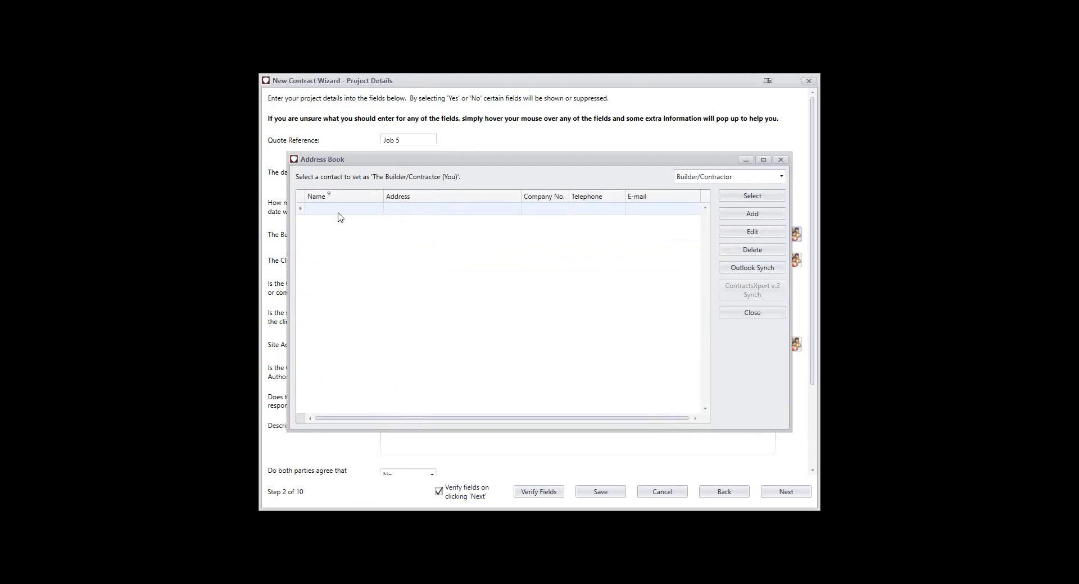
left_click(765, 216)
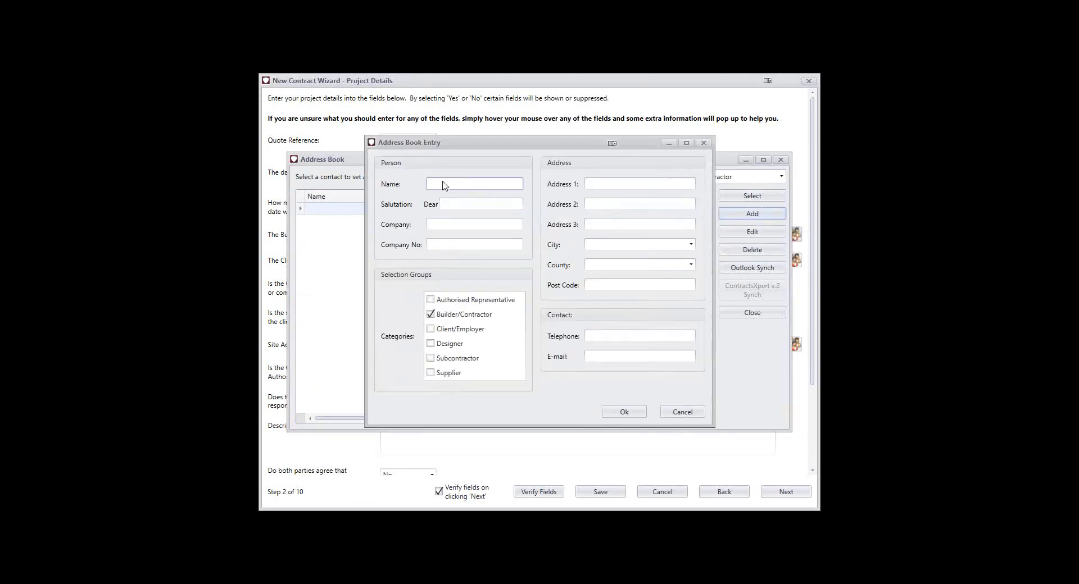
type("Bob Builder")
key("Tab")
type("Mr")
key("Tab")
type("HB")
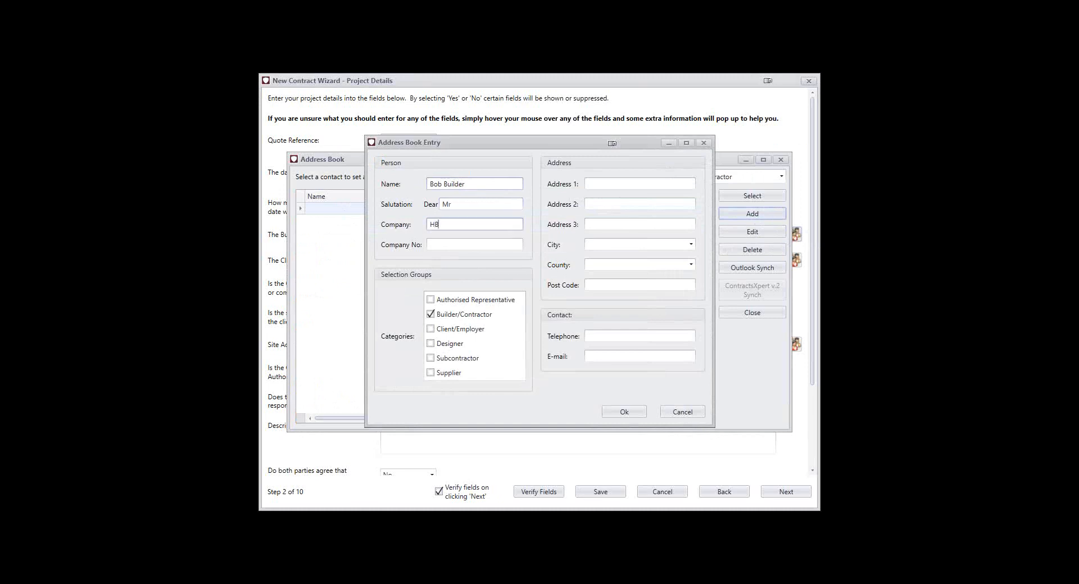
key("BackSpace")
type("Bob Builder Ltd")
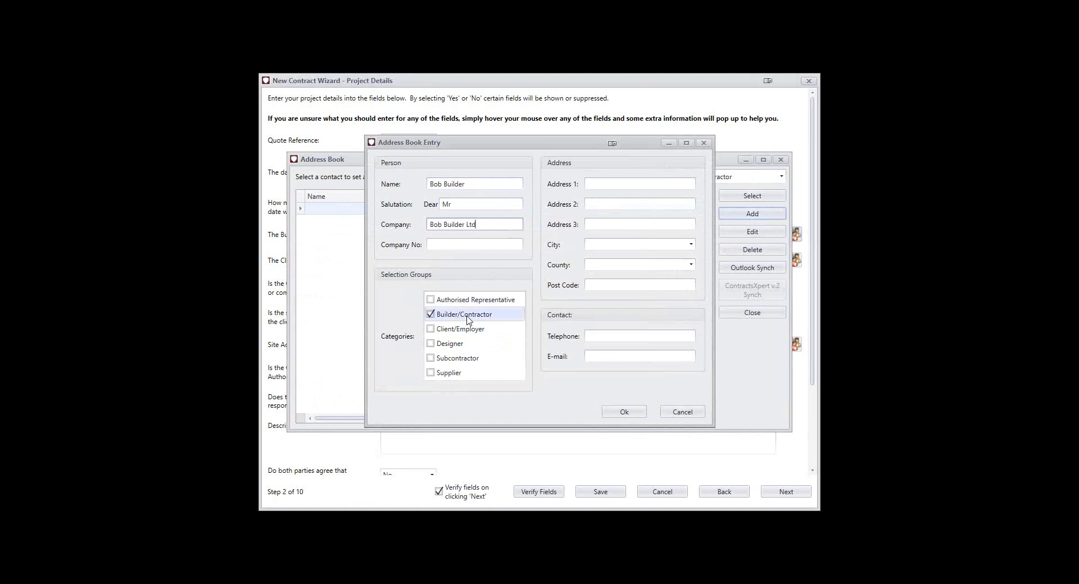
Try adding the Designer and Supplier categories to the new contact, and clear them again
left_click(464, 348)
left_click(441, 360)
left_click(438, 390)
left_click(437, 390)
left_click(436, 358)
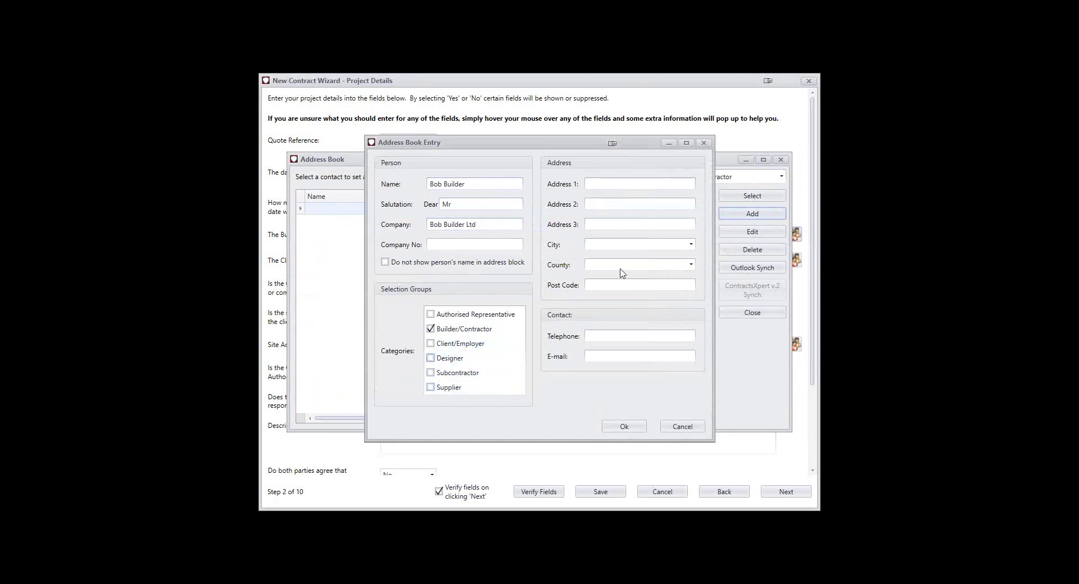
Save the new contact and select Bob Builder Ltd as the contract's Builder/Contractor
left_click(625, 427)
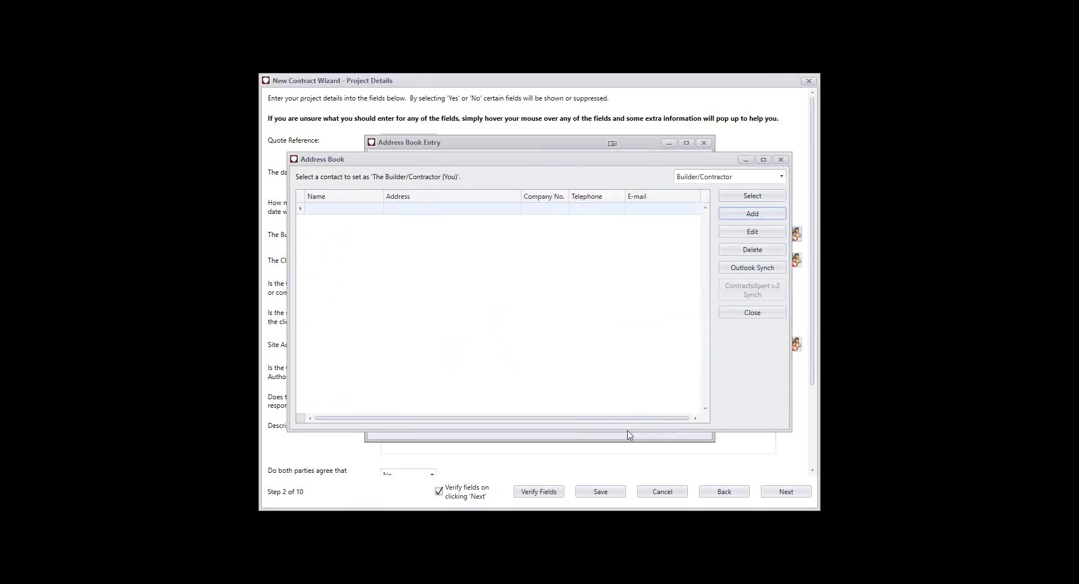
left_click(505, 225)
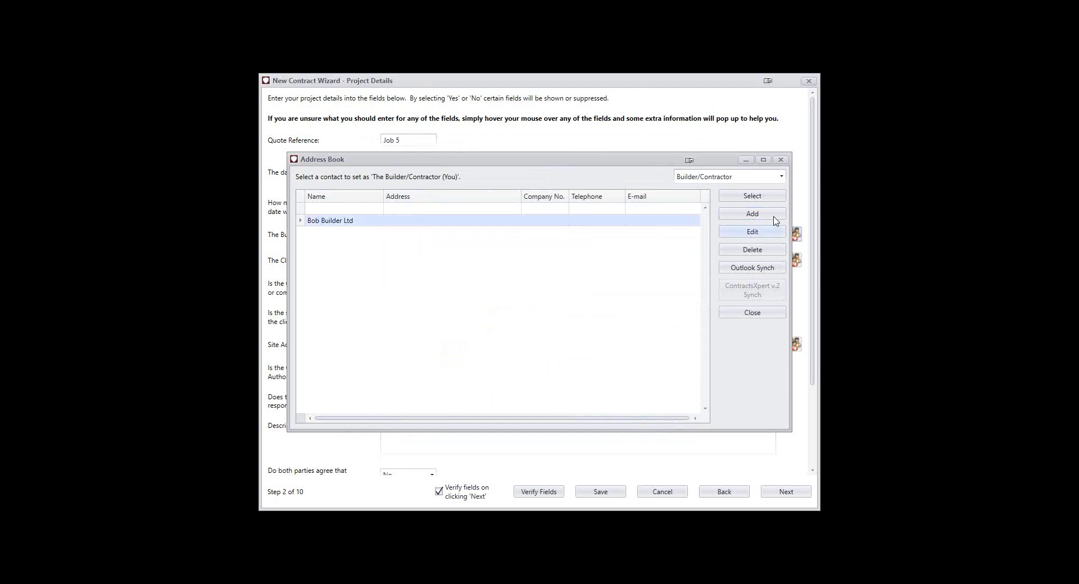
left_click(752, 196)
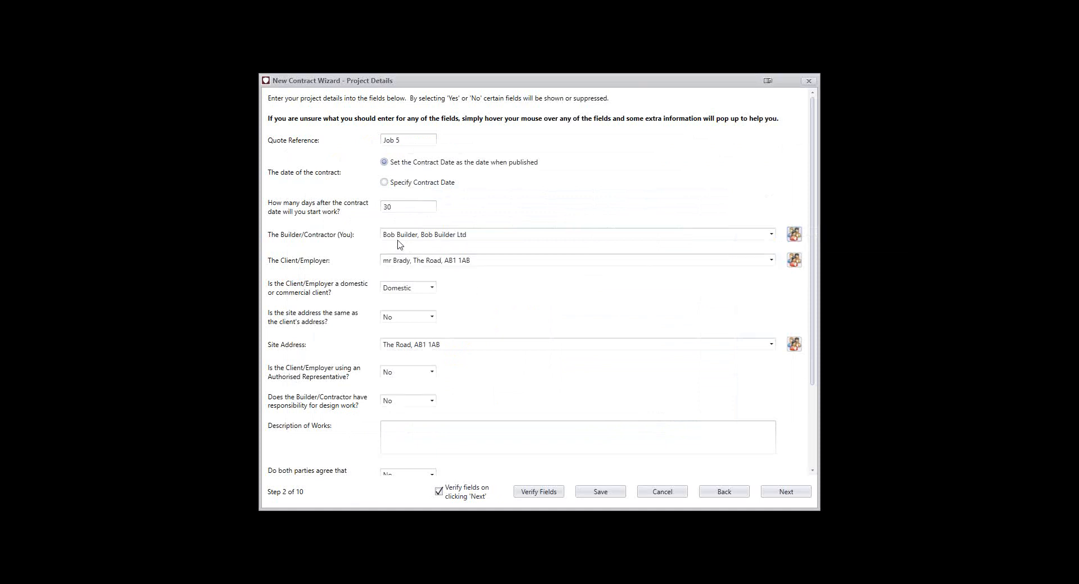
Keep the client type as Domestic, and try Yes for site address same as client's before returning it to No
left_click(417, 289)
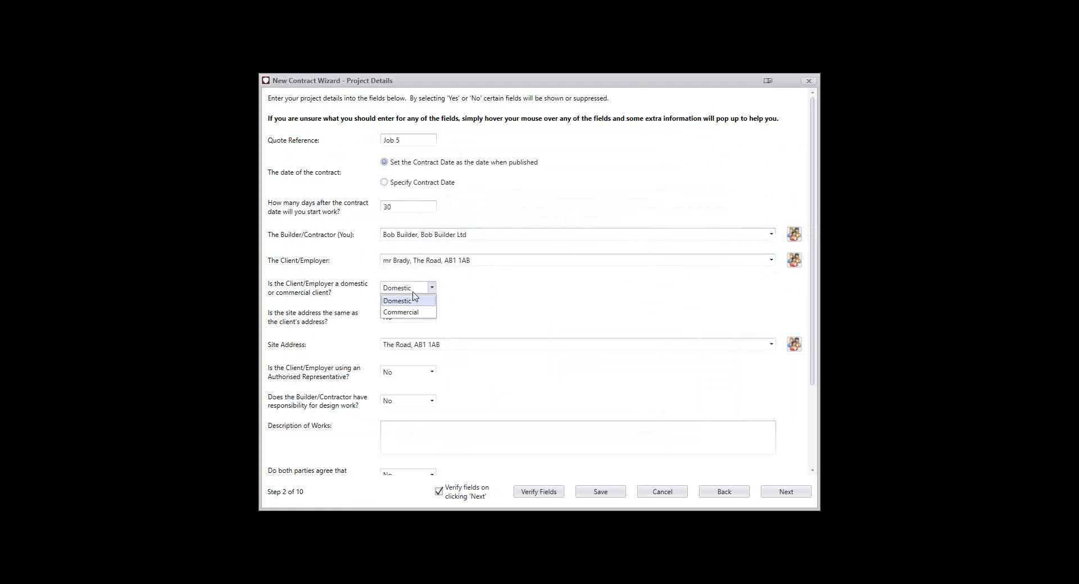
left_click(421, 306)
scroll(496, 303, "down", 1)
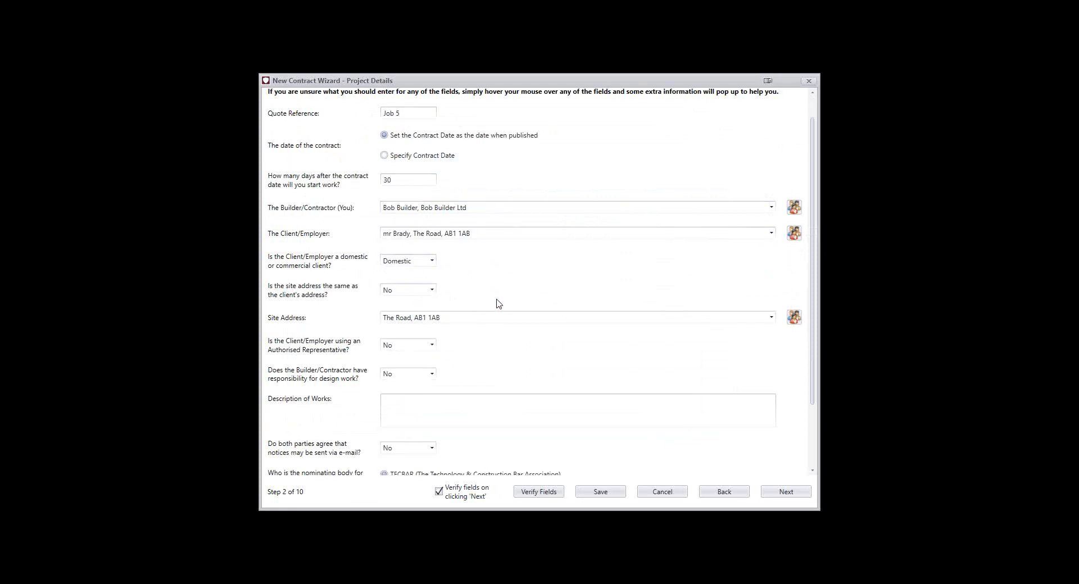
left_click(399, 291)
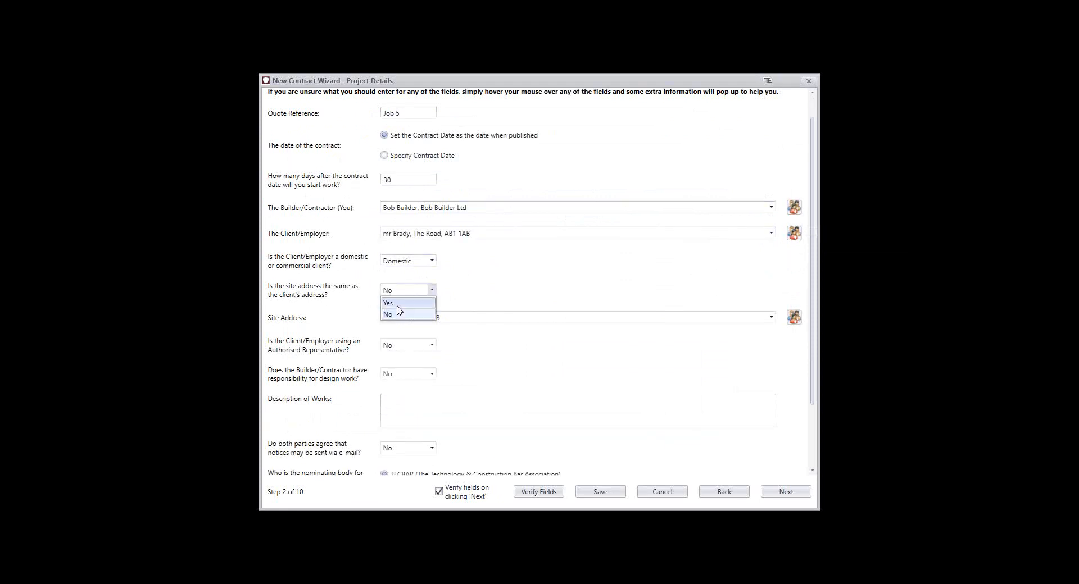
left_click(398, 304)
left_click(401, 291)
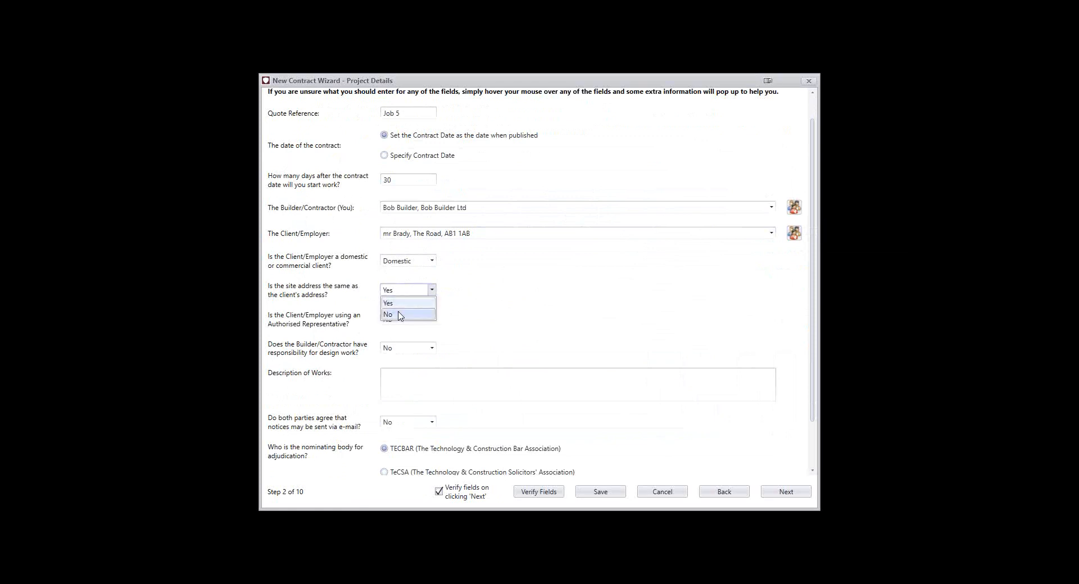
left_click(400, 314)
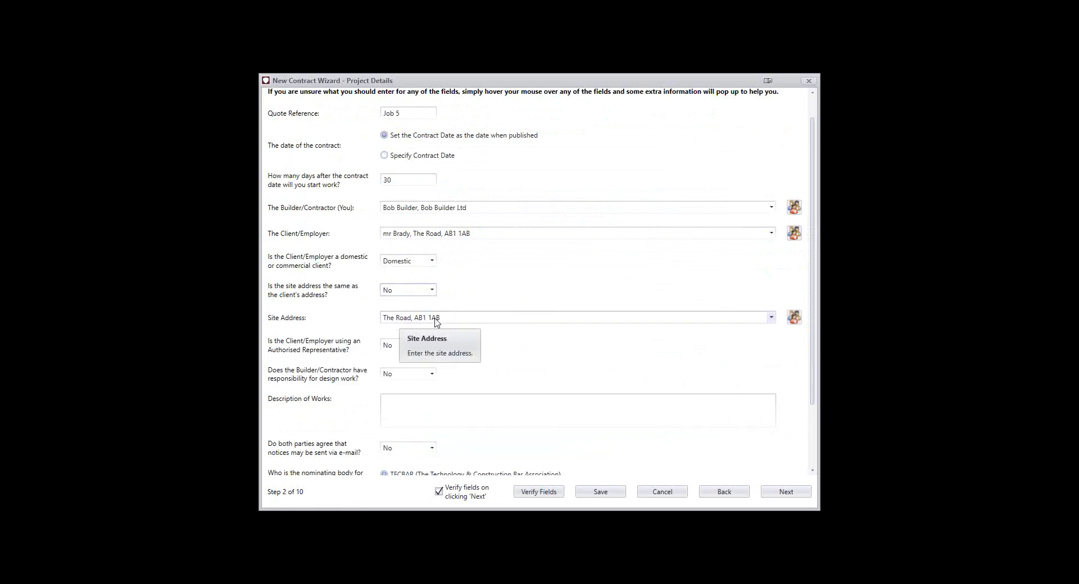
View the address book contacts available for the site address and close the list
scroll(437, 321, "down", 1)
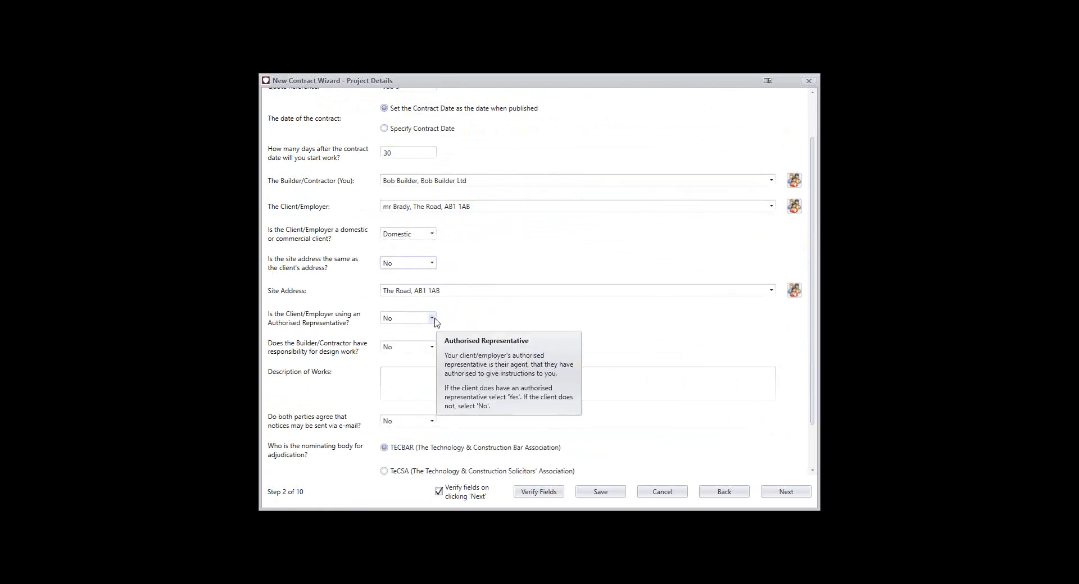
left_click(794, 290)
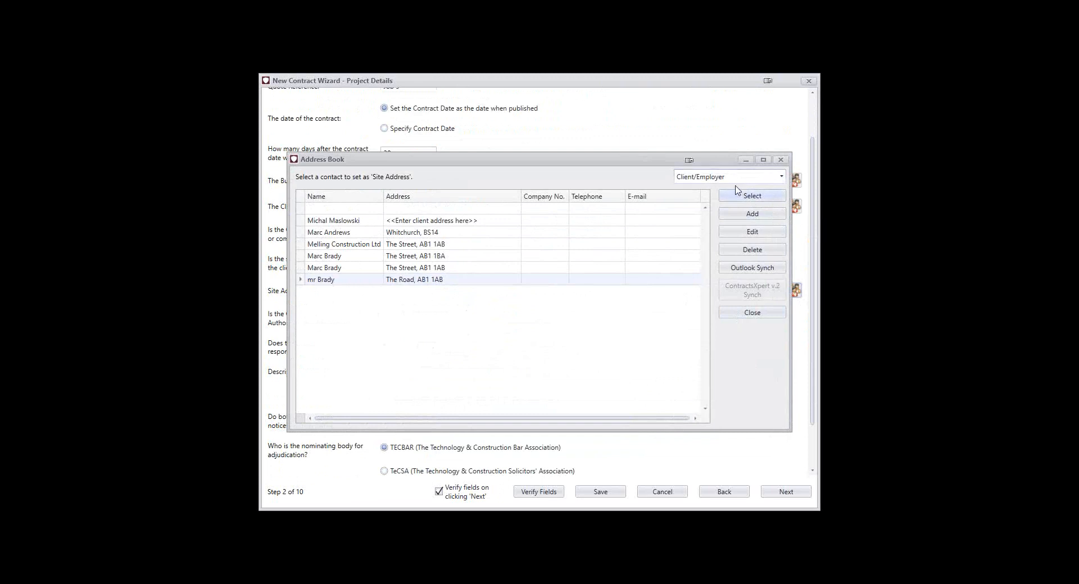
left_click(784, 161)
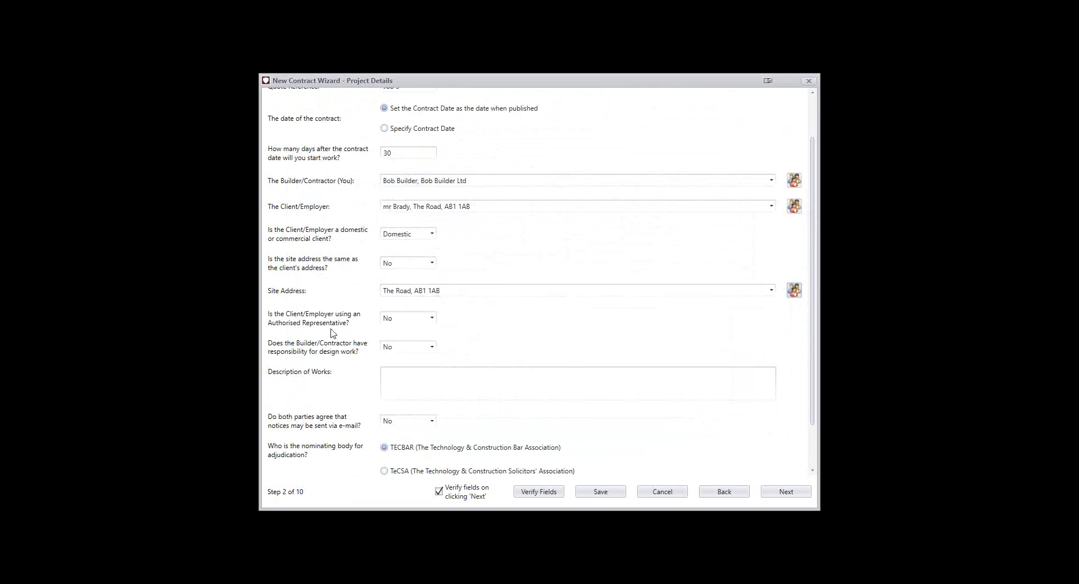
Try Yes for the client using an Authorised Representative, check the available contacts, and set it back to No
left_click(396, 319)
left_click(396, 331)
left_click(396, 348)
left_click(791, 348)
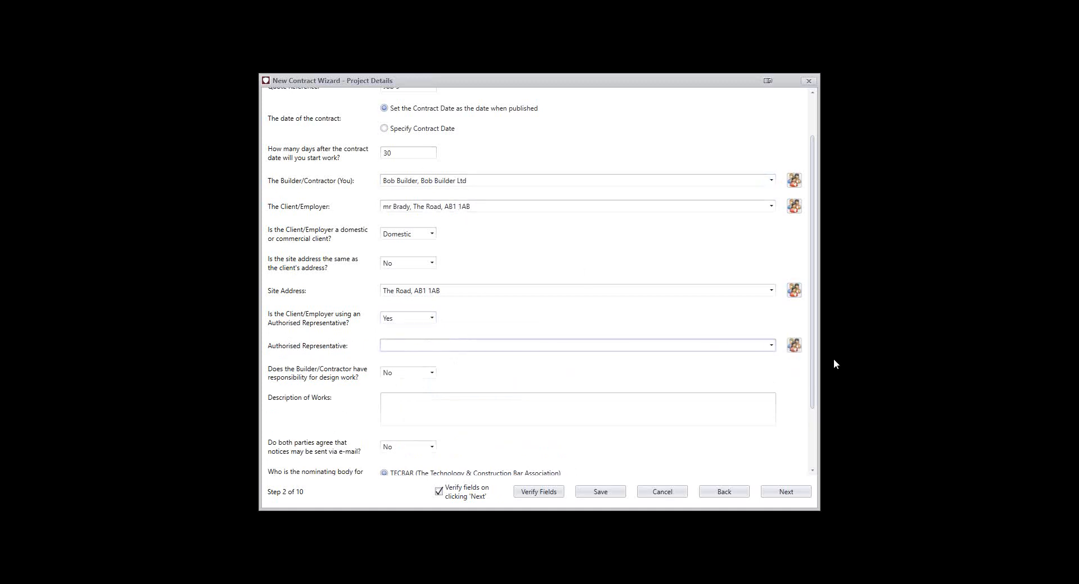
left_click(794, 345)
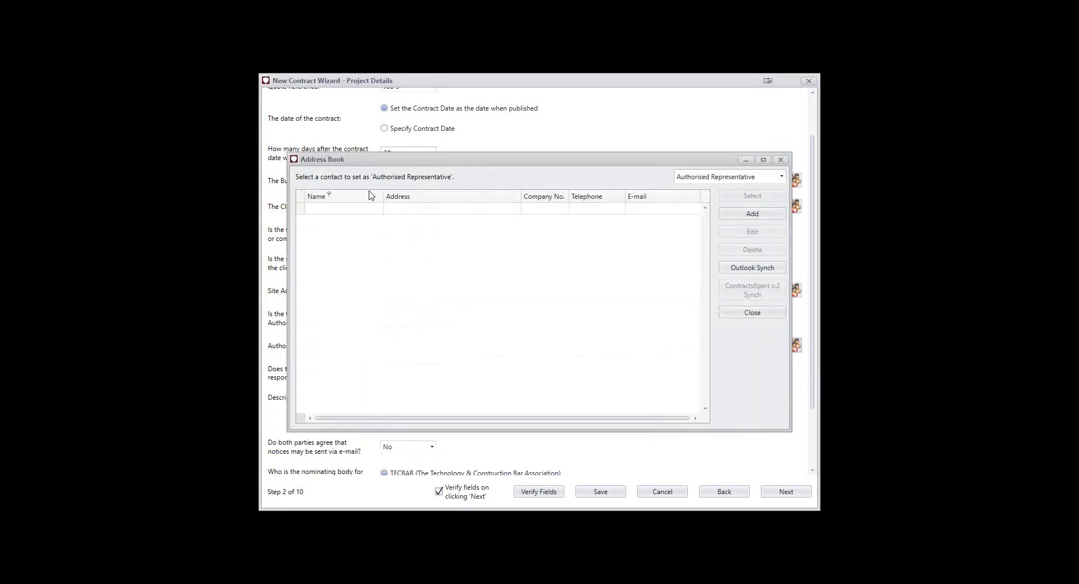
left_click(780, 161)
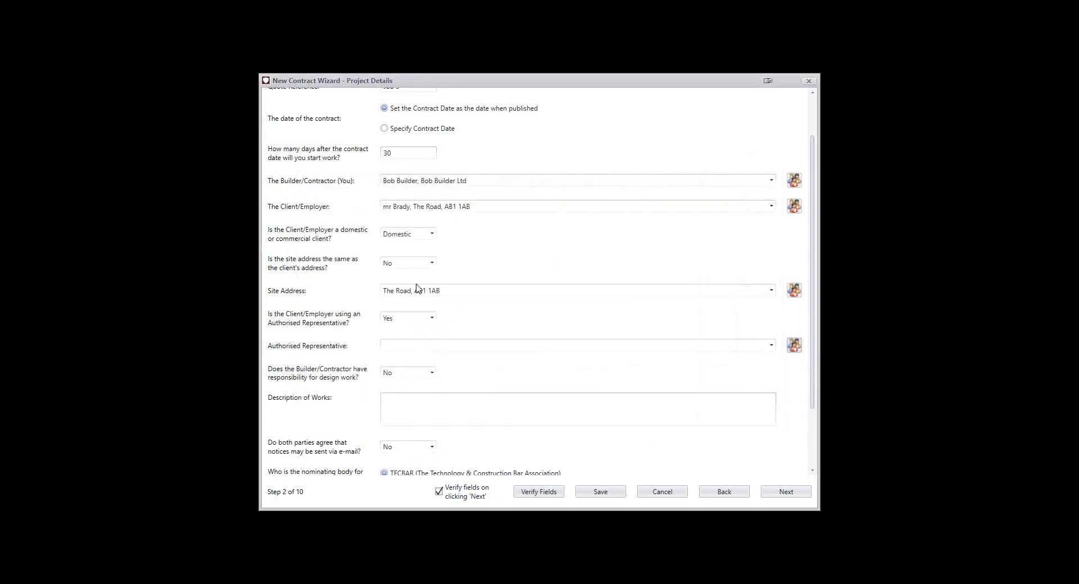
left_click(399, 318)
left_click(395, 343)
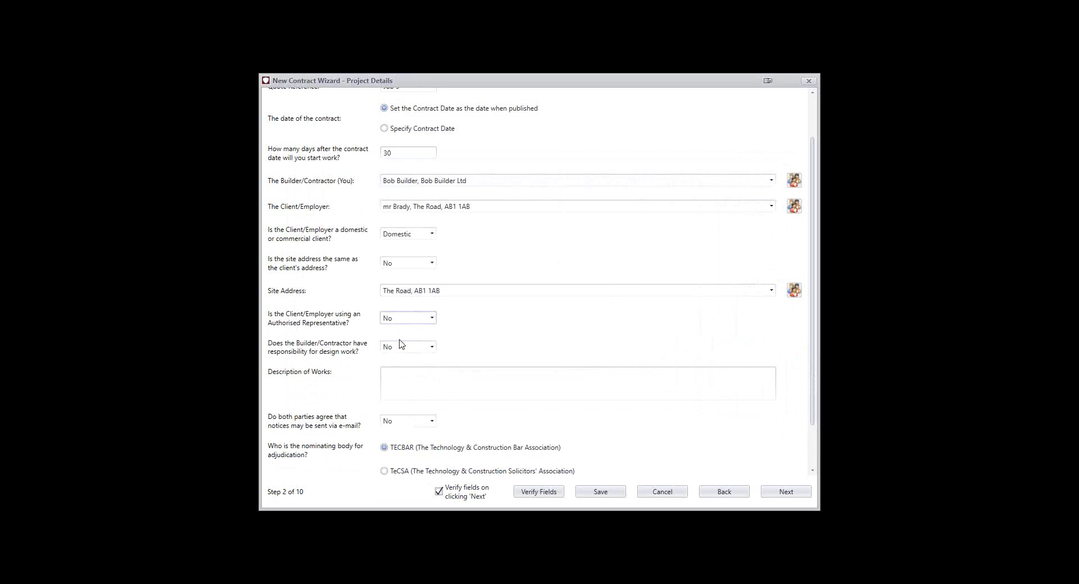
Set the Builder/Contractor's design work responsibility to Yes and the agreement to notices via e-mail to Yes
scroll(395, 336, "down", 1)
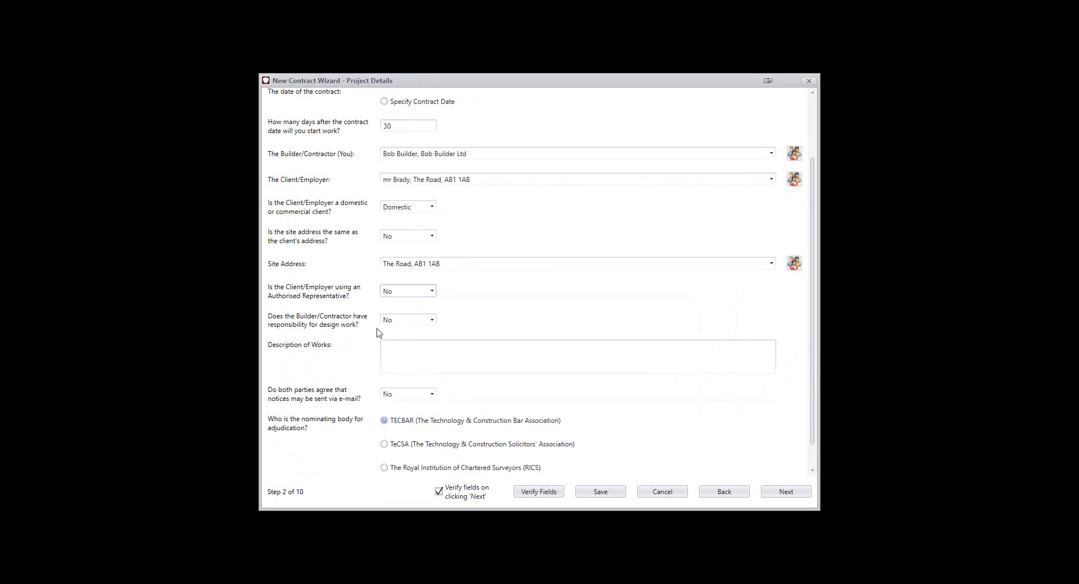
left_click(398, 321)
left_click(403, 334)
scroll(402, 337, "down", 1)
left_click(402, 334)
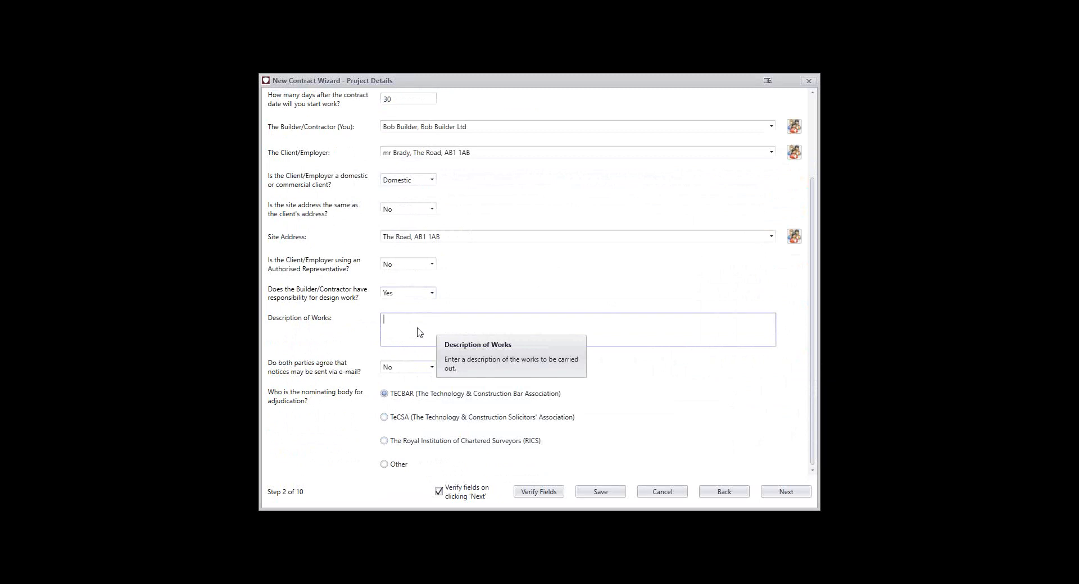
left_click(409, 368)
left_click(412, 378)
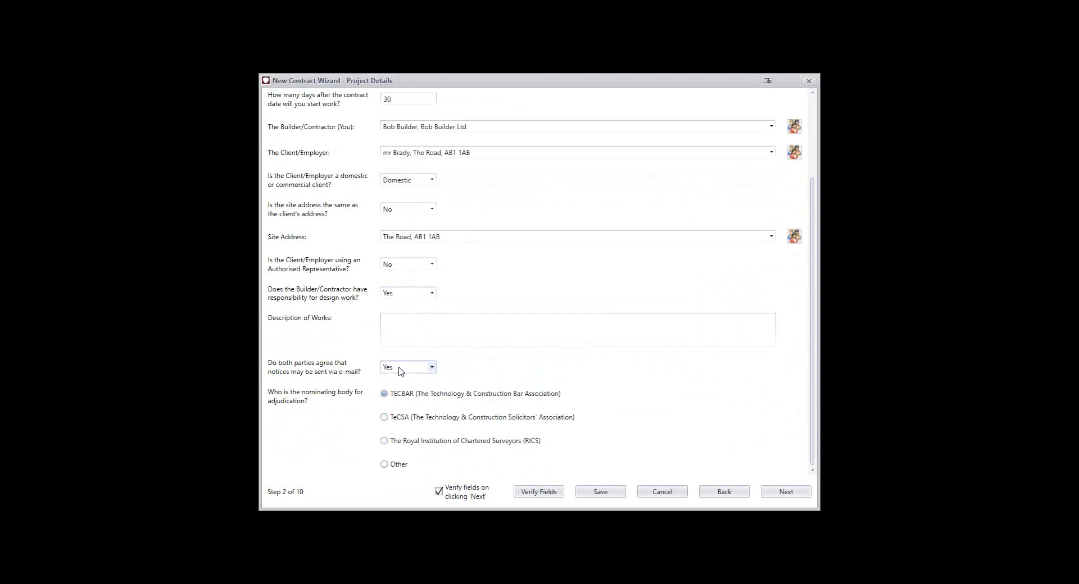
Try Other as the nominating body for adjudication, and choose The Royal Institution of Chartered Surveyors (RICS)
mouse_move(402, 373)
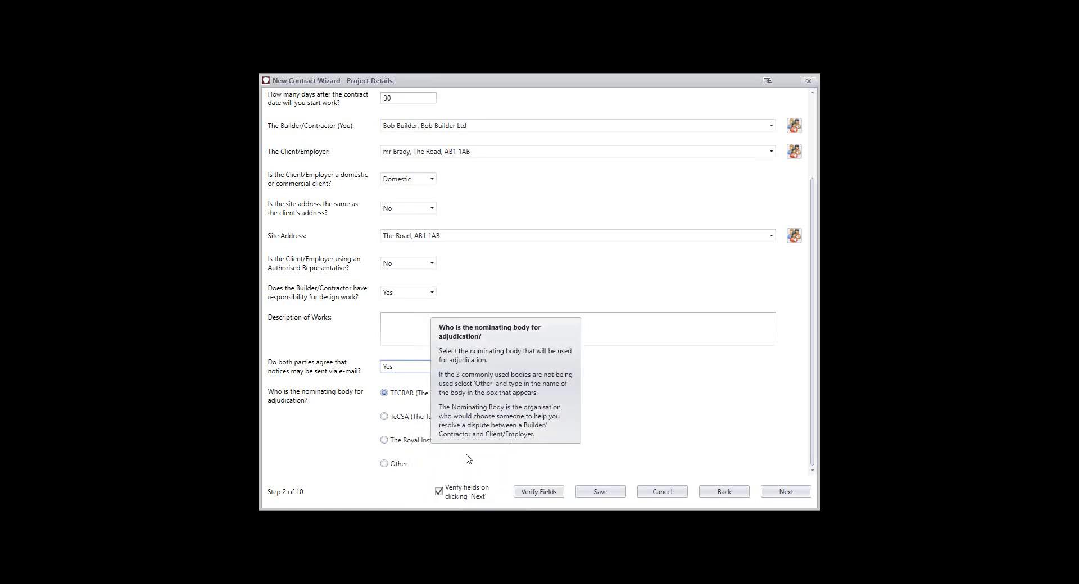
left_click(400, 466)
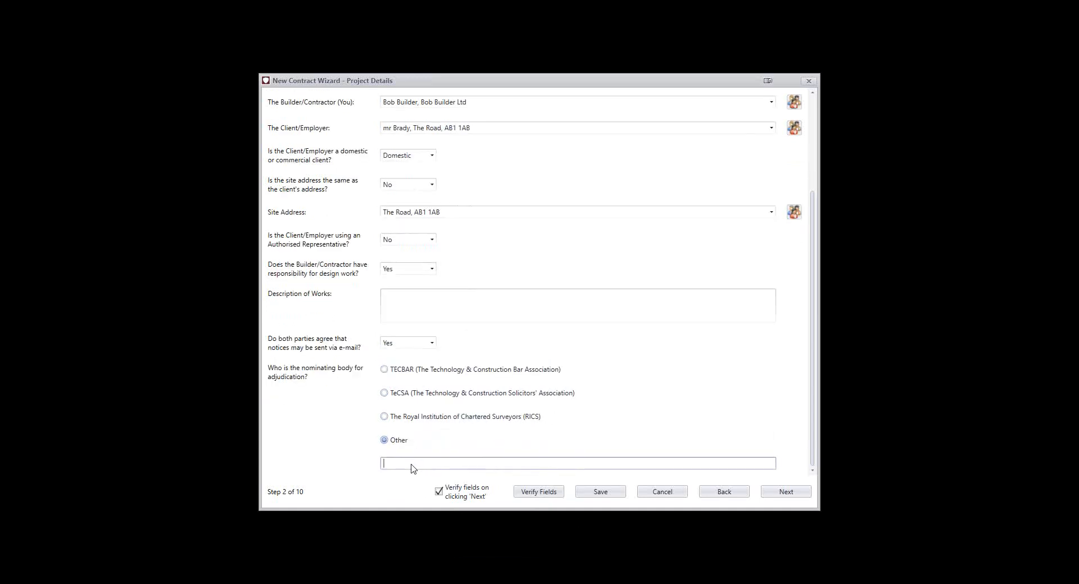
left_click(415, 418)
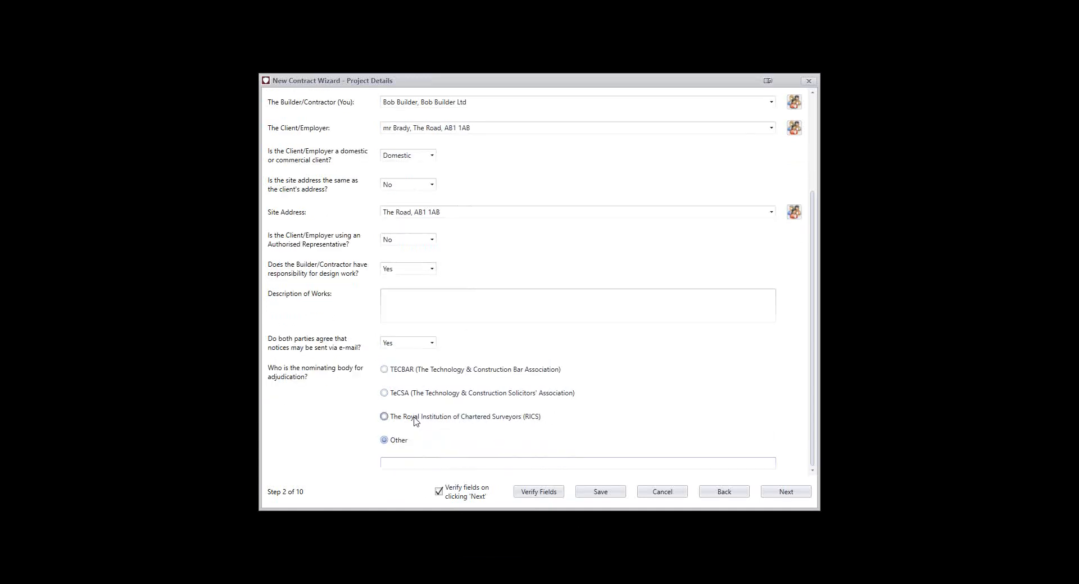
Choose TECBAR as the nominating body for adjudication and proceed to the site details without reviewing the potential issues
left_click(438, 395)
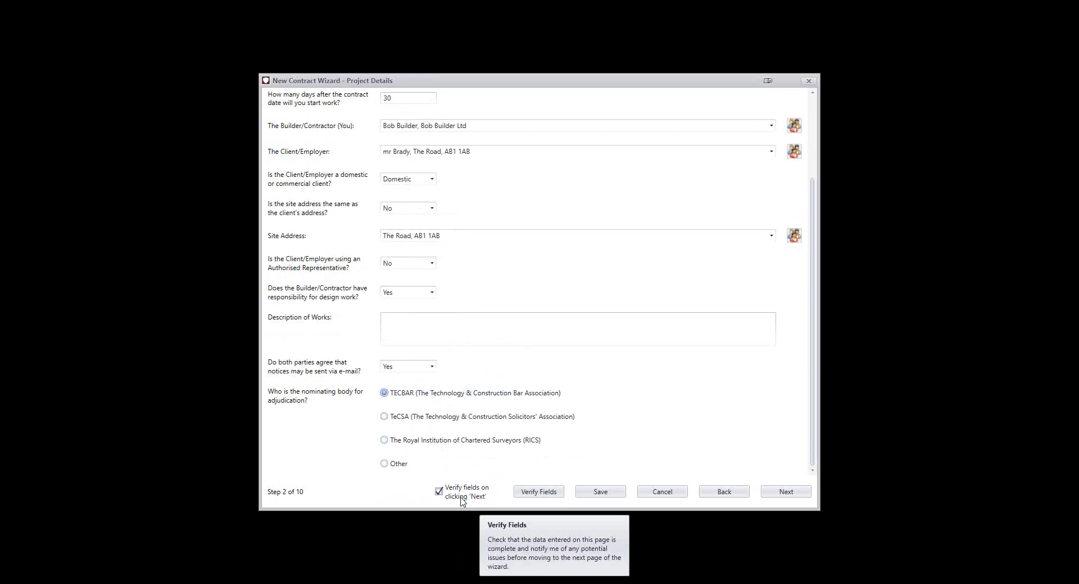
left_click(786, 493)
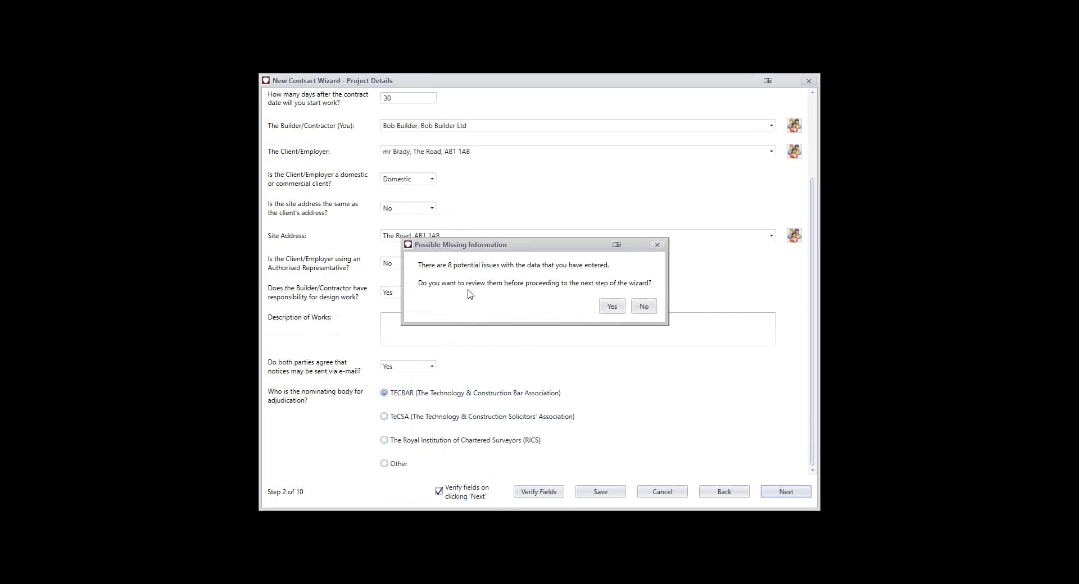
left_click(643, 308)
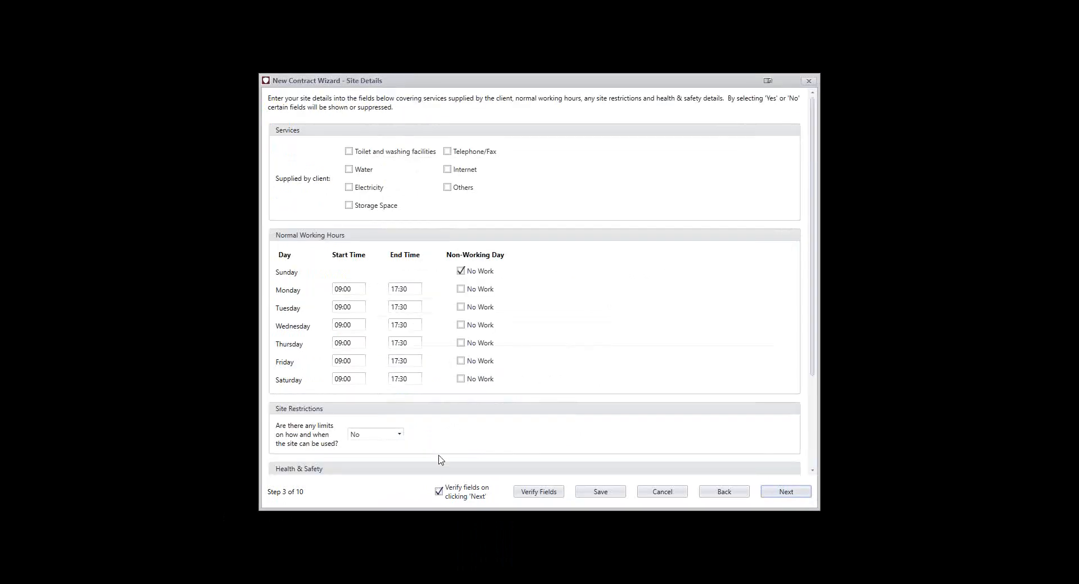
Return to the project details, proceed with field verification on to review the possible missing information, and close the list
left_click(722, 492)
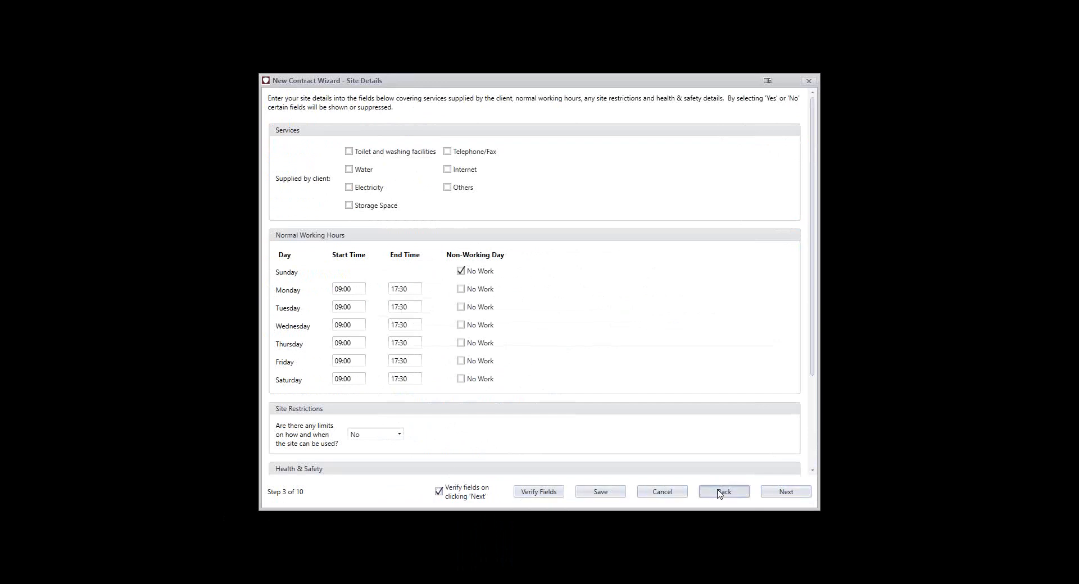
left_click(449, 495)
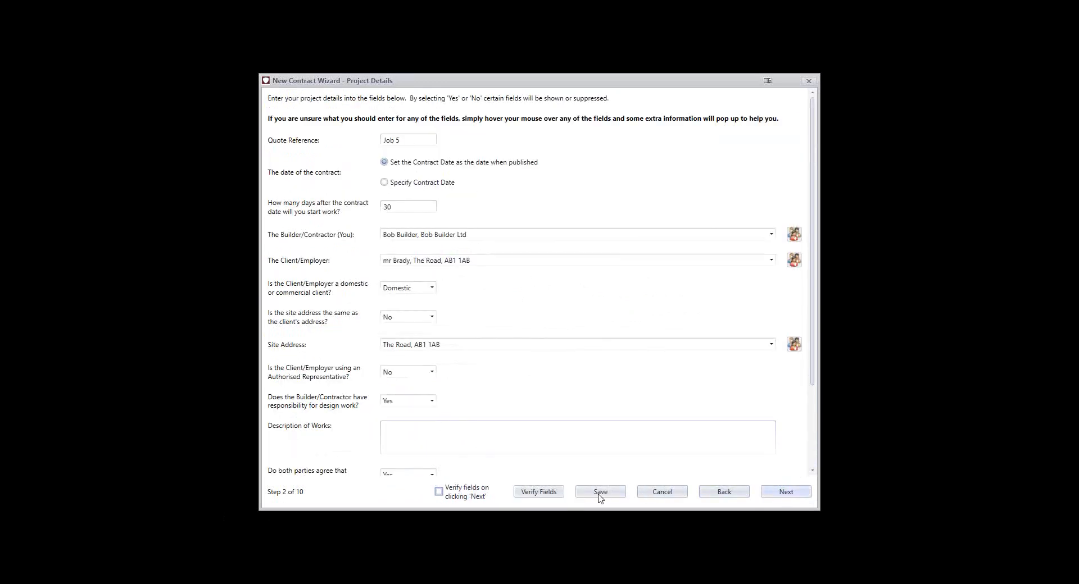
left_click(439, 493)
left_click(779, 498)
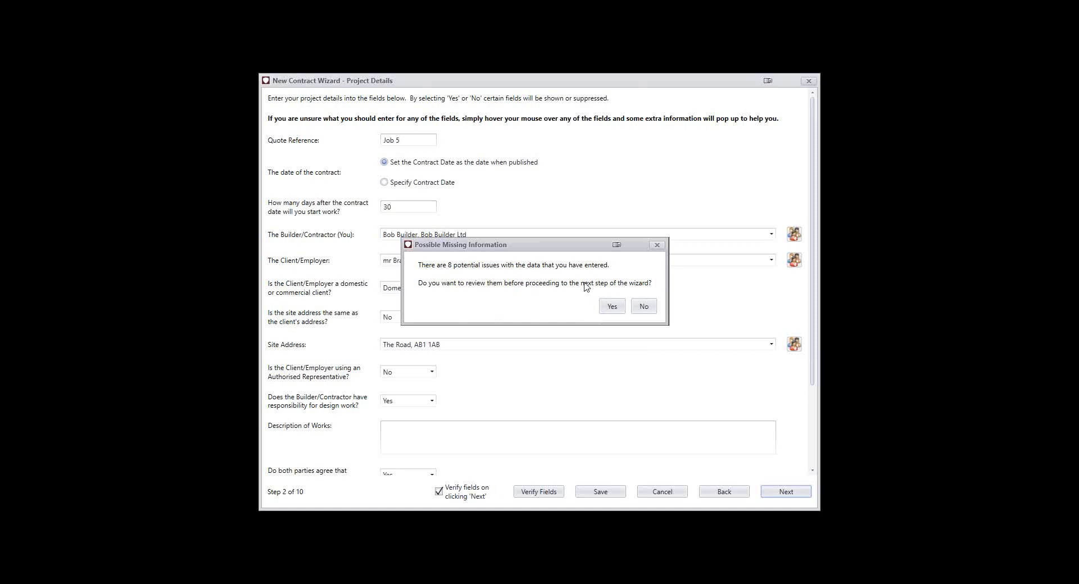
left_click(611, 306)
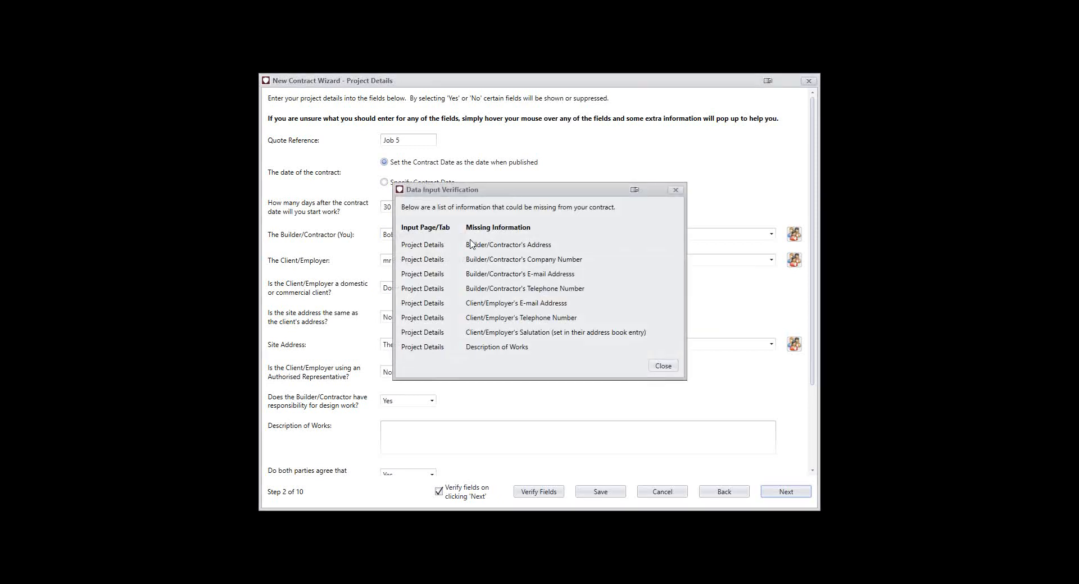
left_click(666, 366)
Turn off field verification when moving between pages and proceed to the site details
left_click(438, 492)
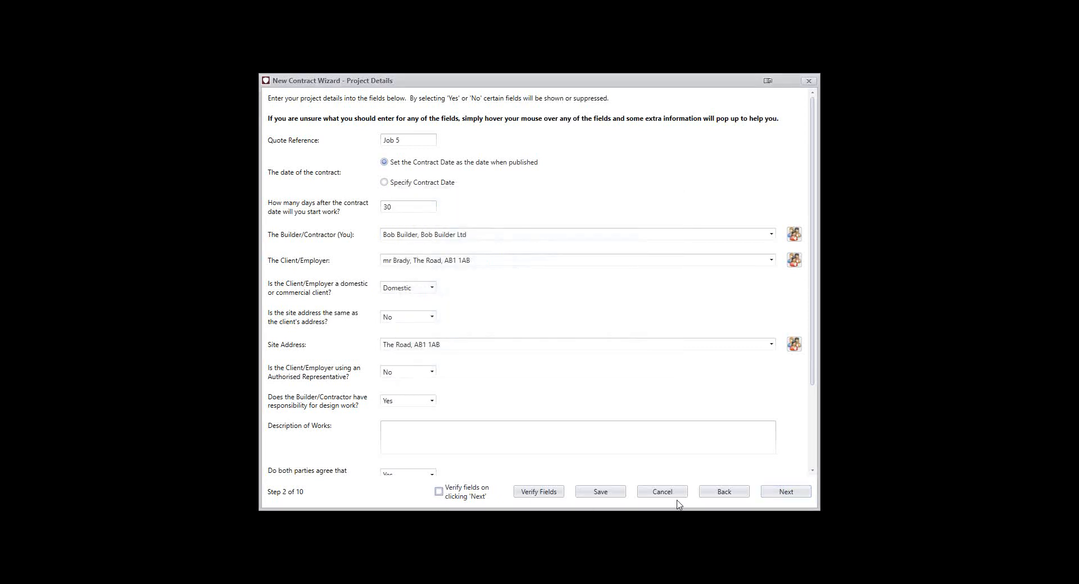
left_click(784, 493)
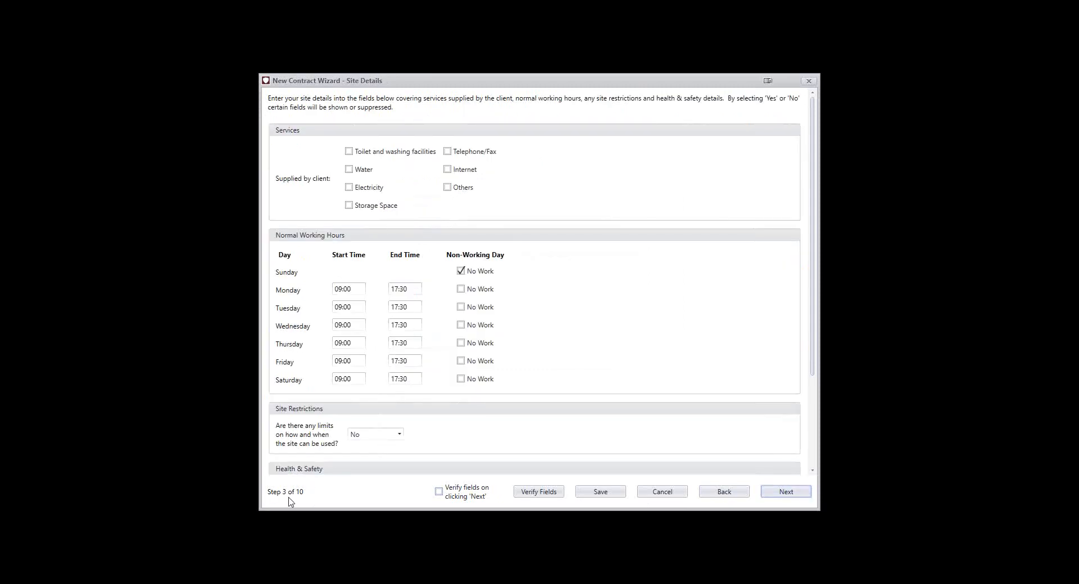
Mark toilet and washing facilities, telephone/fax, internet, water, electricity, storage space and others as services supplied by the client
mouse_move(318, 153)
left_click(349, 154)
left_click(448, 154)
left_click(447, 169)
left_click(363, 169)
left_click(368, 190)
left_click(370, 204)
left_click(455, 188)
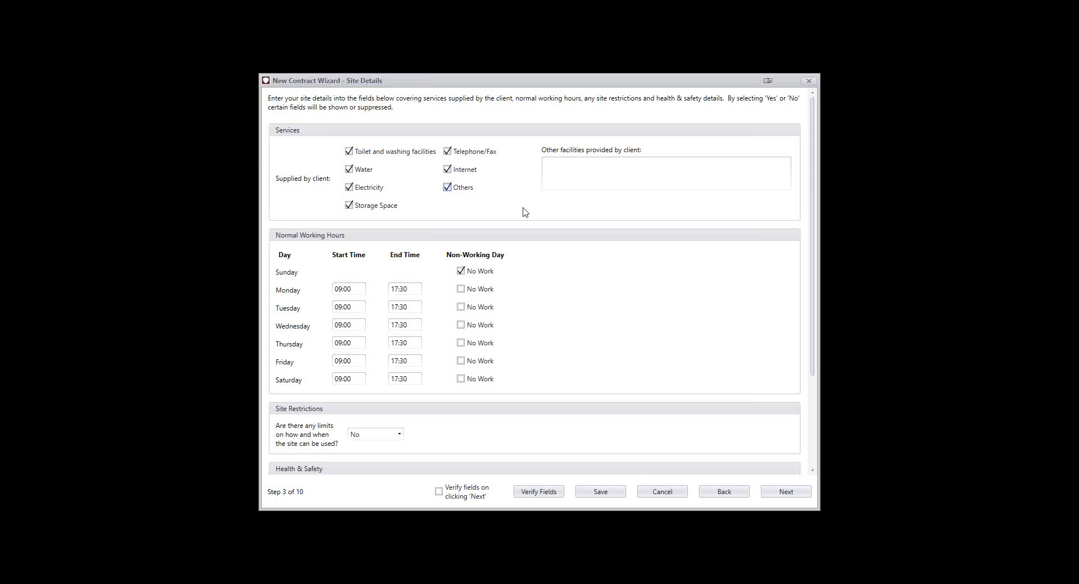
Set Wednesday as a non-working day and Friday's end time to 13:00 in the normal working hours
scroll(522, 211, "down", 1)
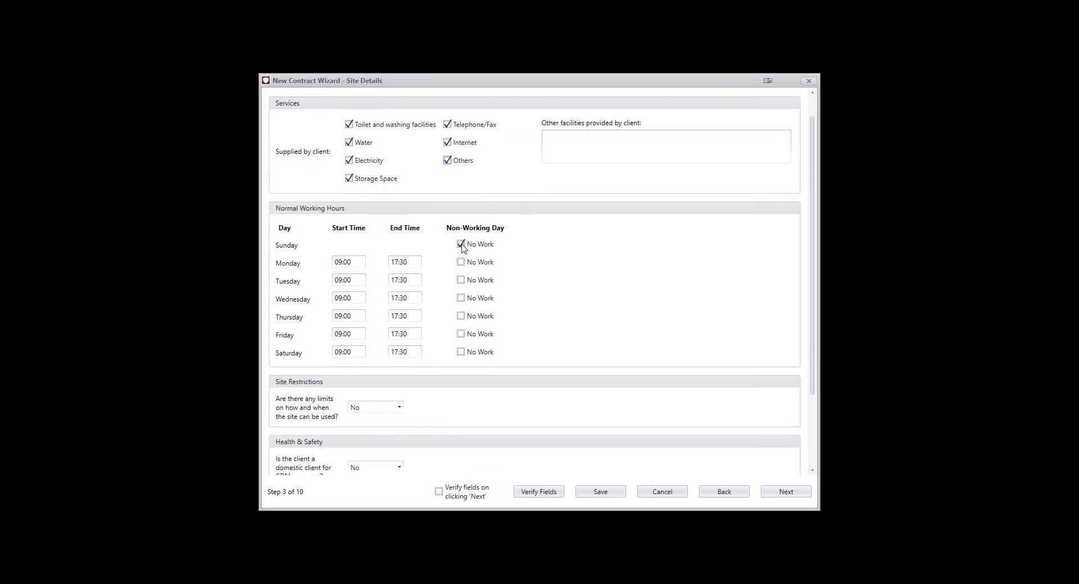
mouse_move(462, 249)
left_click(460, 298)
left_click(461, 334)
left_click(461, 334)
left_click(396, 338)
type("1")
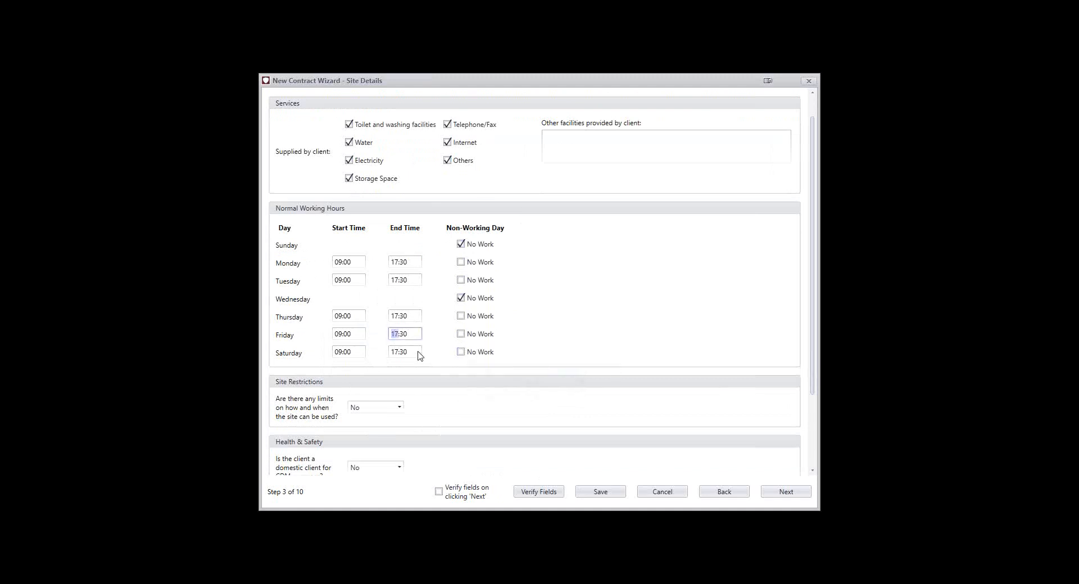
type("3")
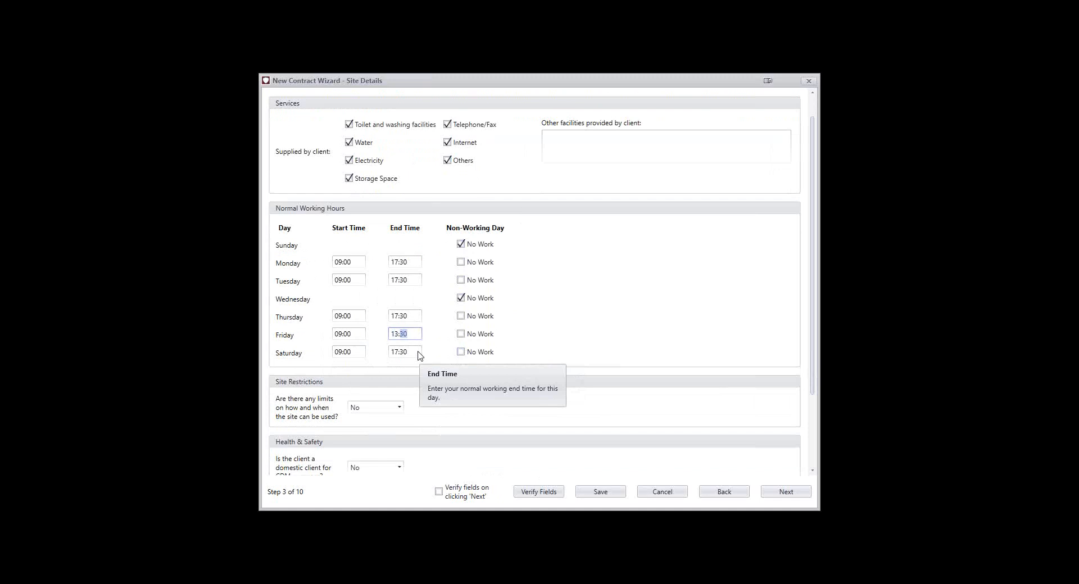
left_click(583, 310)
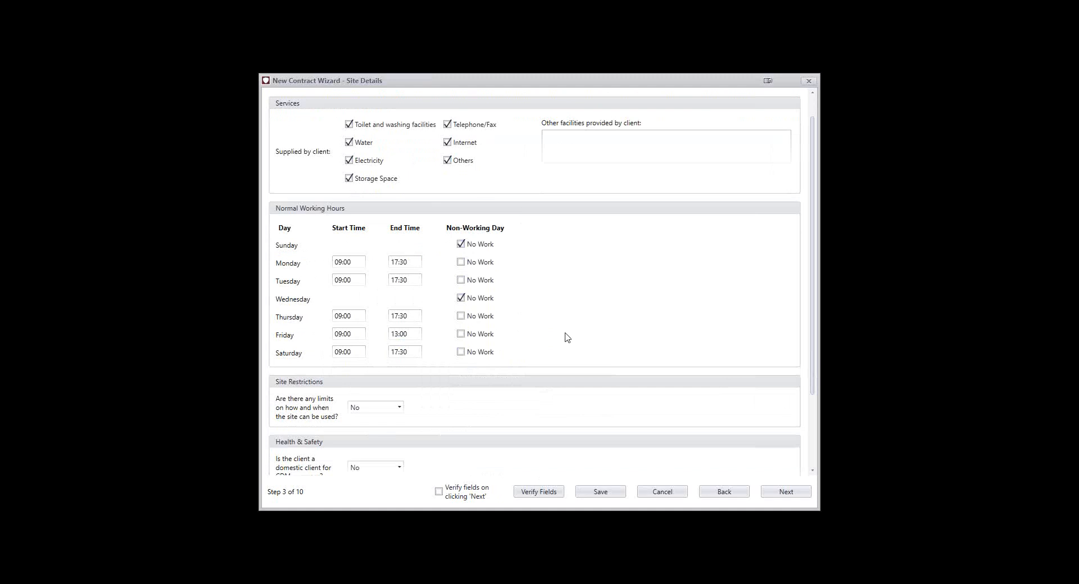
Set the limits on how and when the site can be used to Yes and open the other limitations for editing
scroll(542, 345, "down", 3)
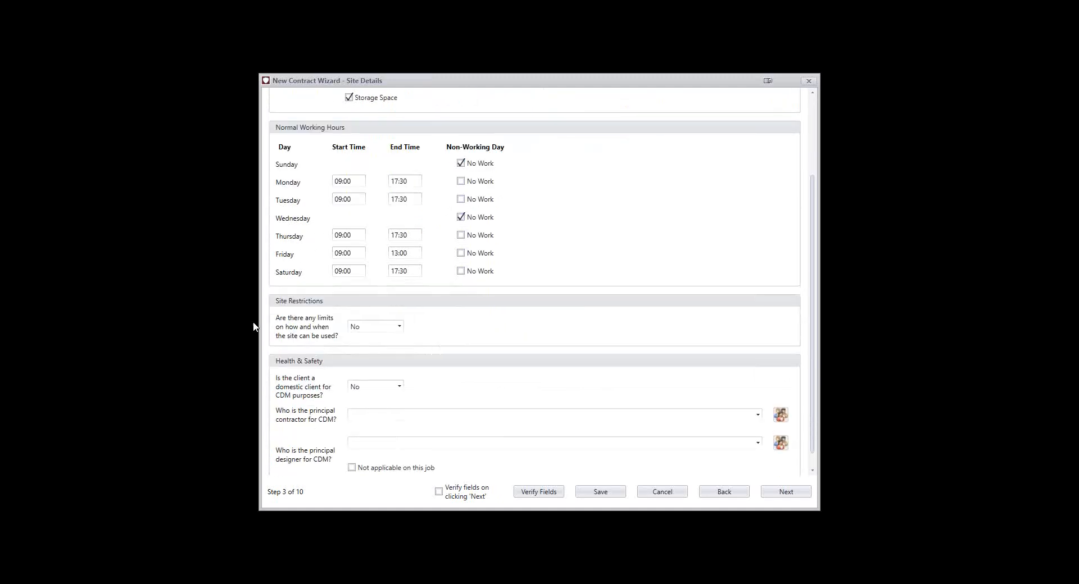
left_click(359, 329)
left_click(362, 344)
scroll(395, 377, "down", 3)
left_click(381, 332)
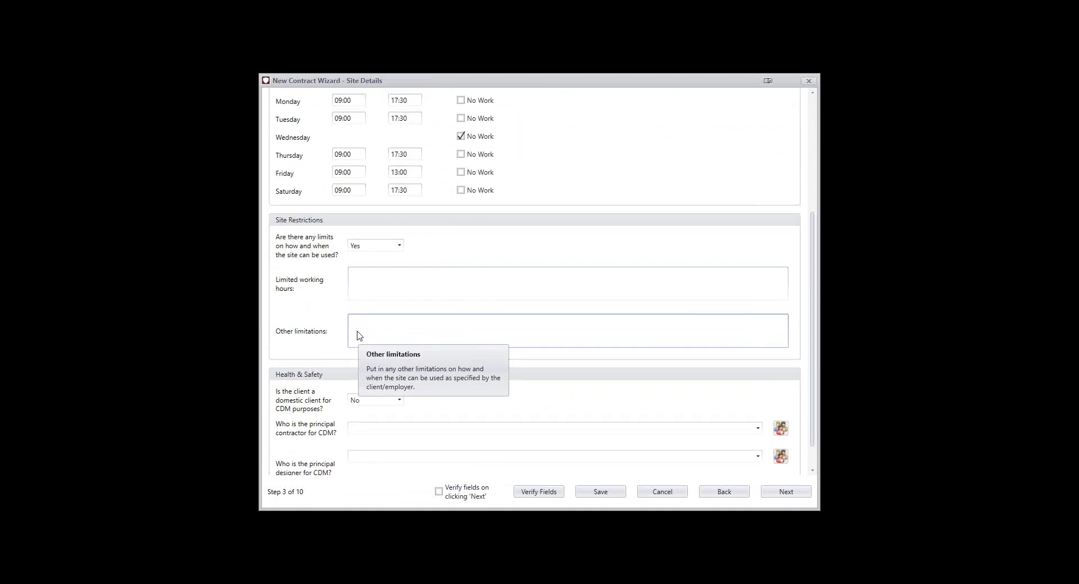
Set the domestic client for CDM purposes to Yes, leave the principal designer as applicable, and continue to the money details
scroll(359, 336, "down", 1)
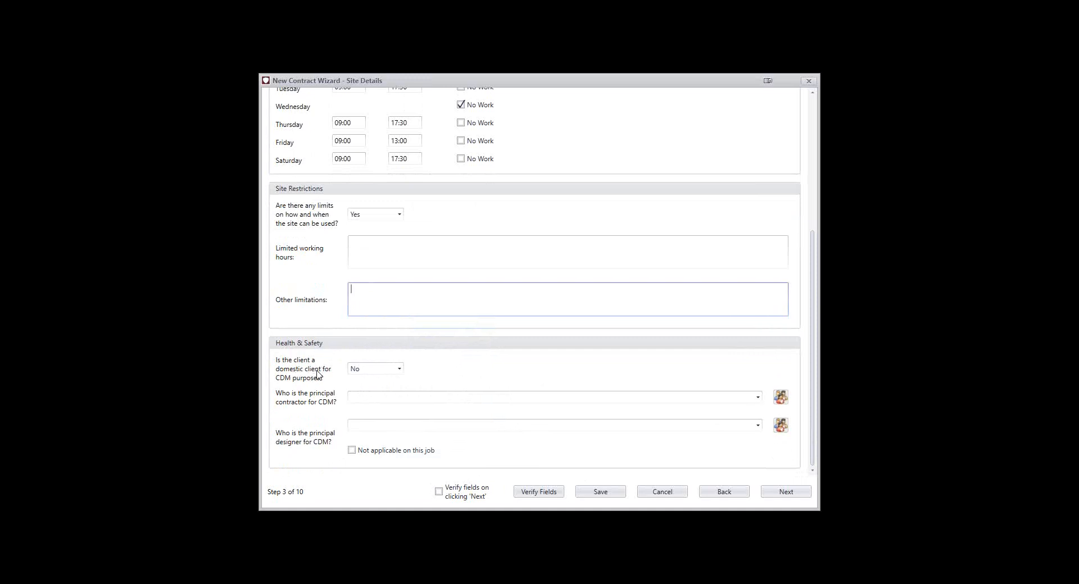
left_click(381, 372)
left_click(378, 382)
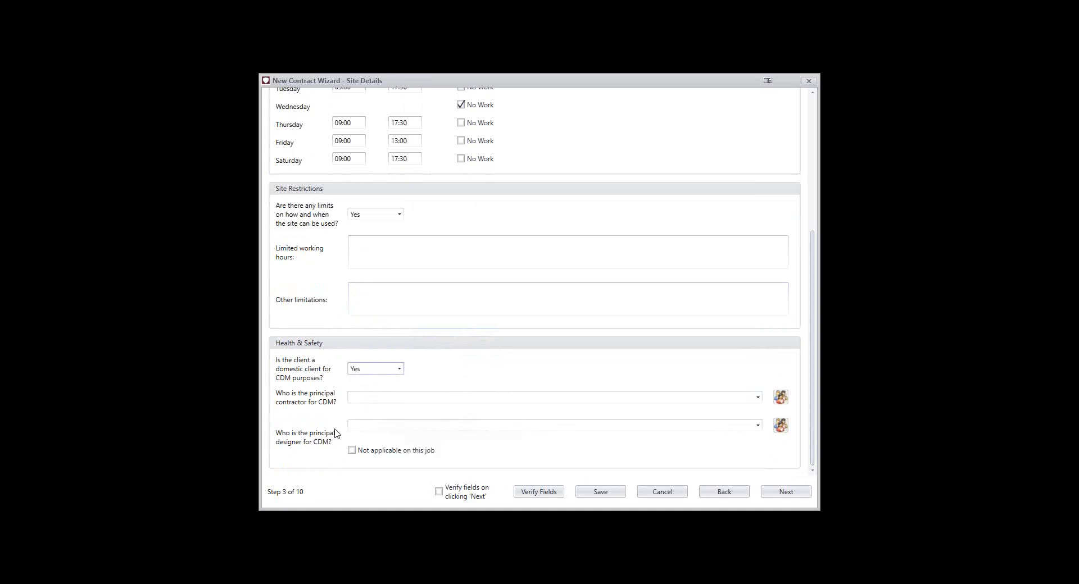
left_click(370, 455)
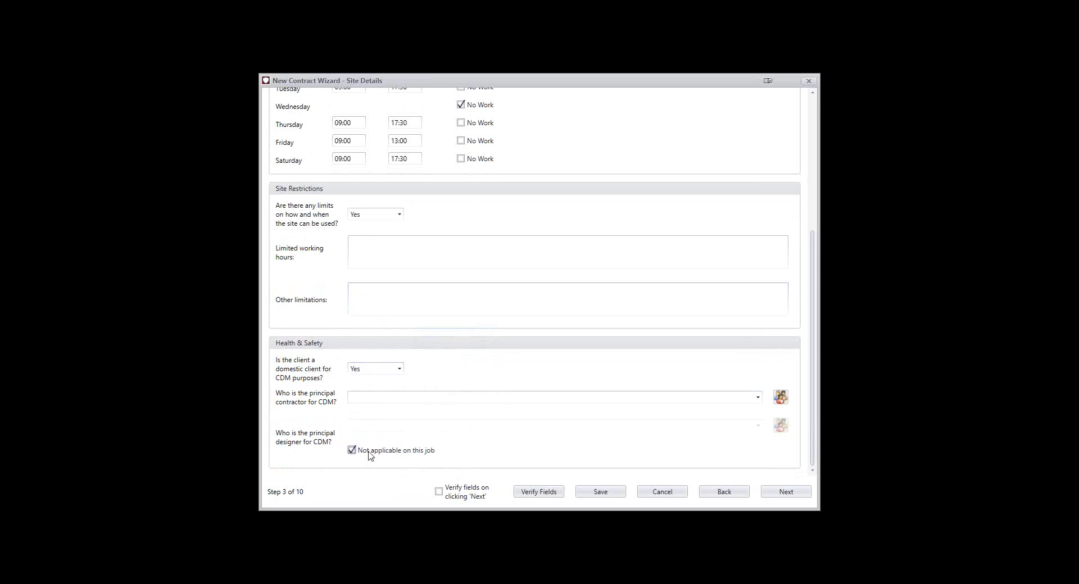
left_click(370, 455)
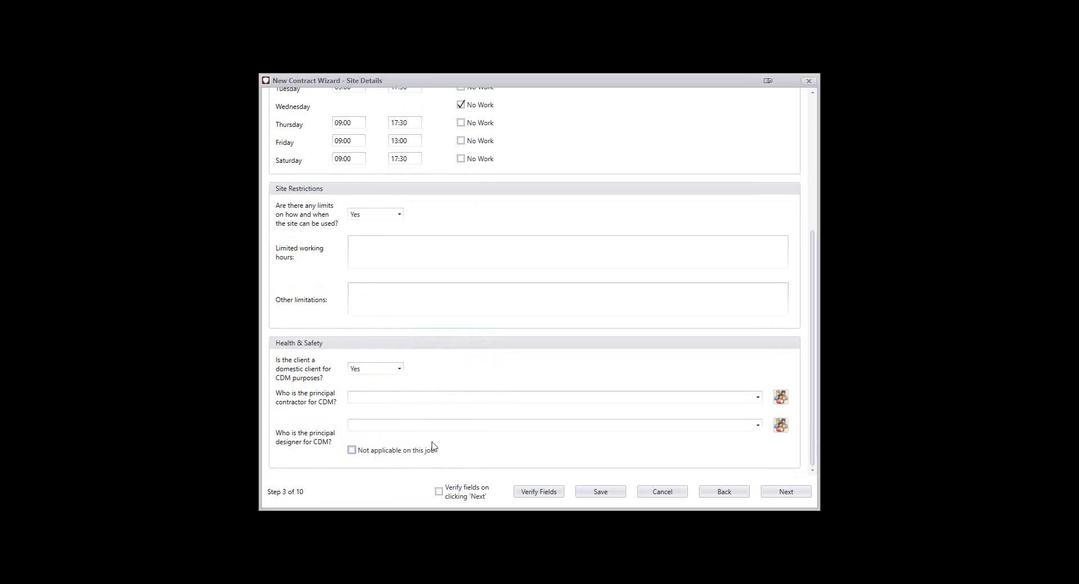
mouse_move(381, 372)
left_click(784, 494)
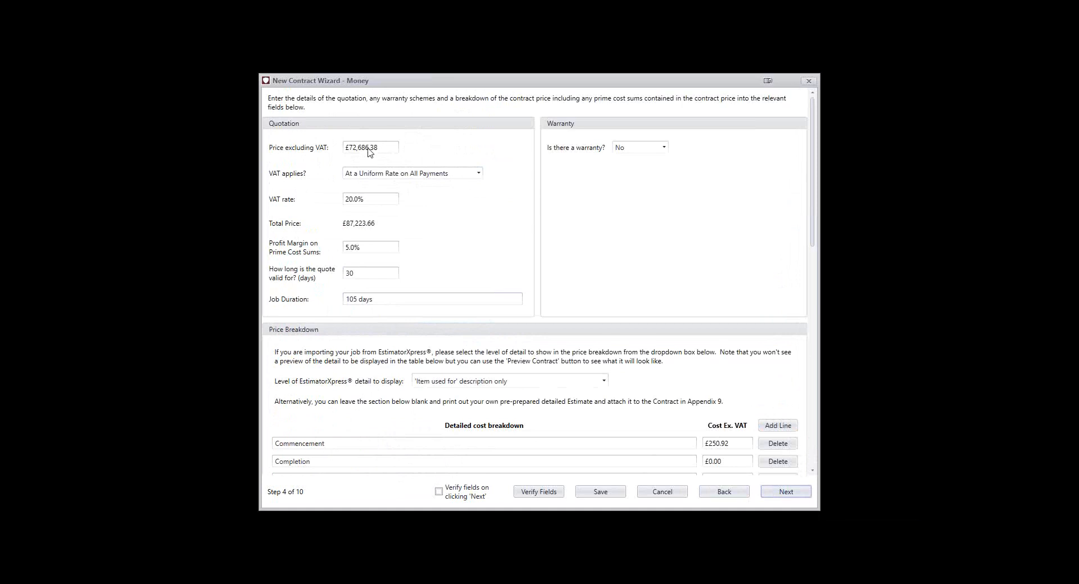
Try Not at all for how VAT applies and set it back to At a Uniform Rate on All Payments
mouse_move(369, 152)
mouse_move(375, 179)
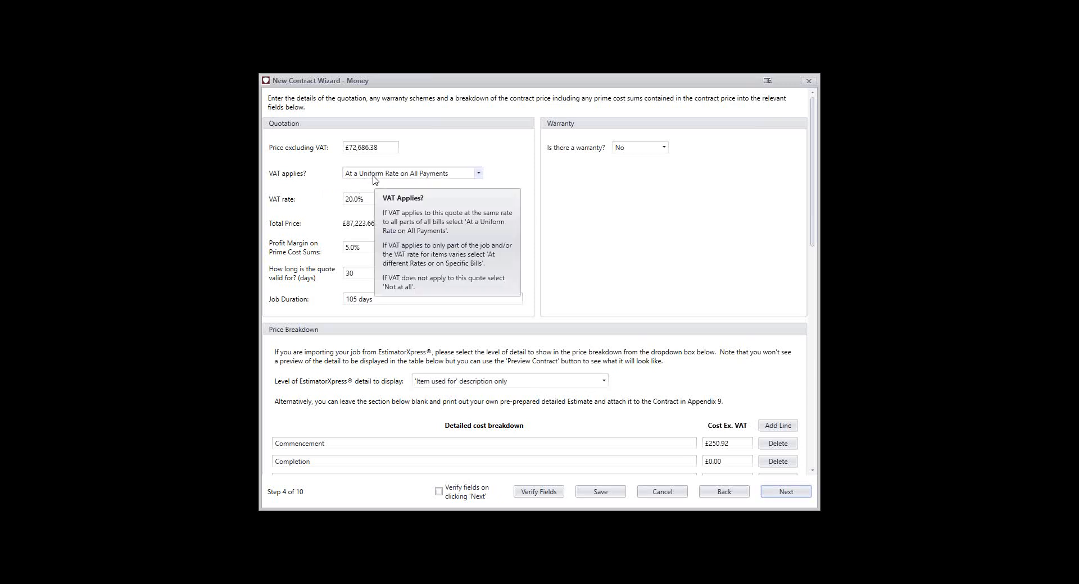
left_click(373, 176)
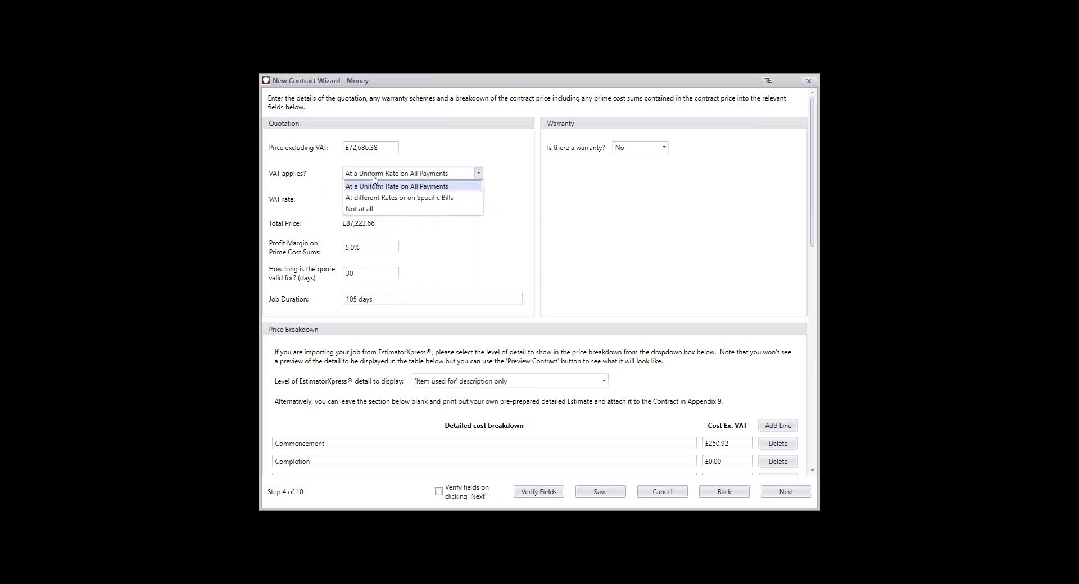
left_click(383, 209)
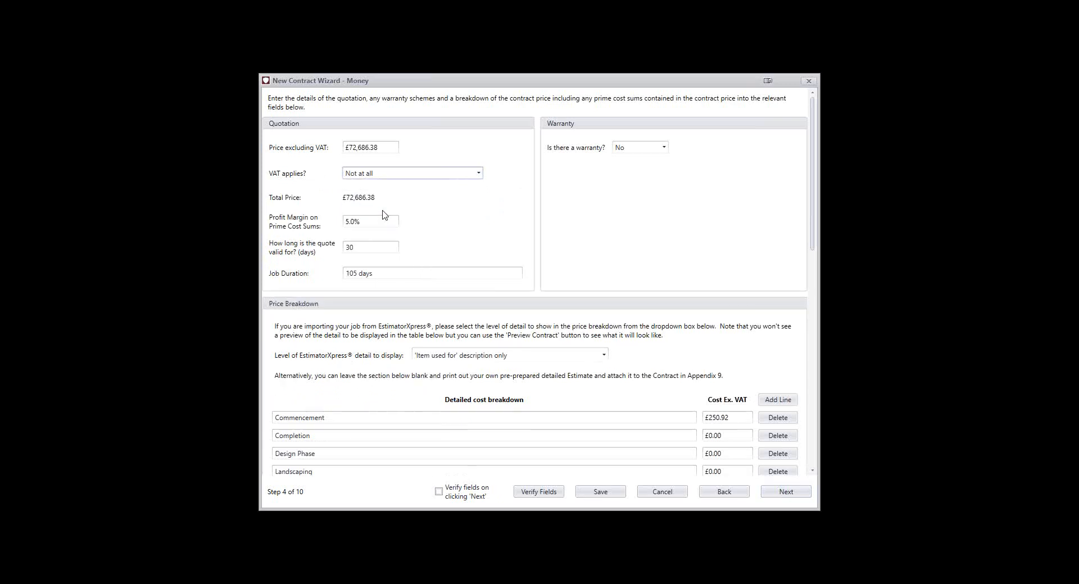
left_click(373, 179)
left_click(373, 186)
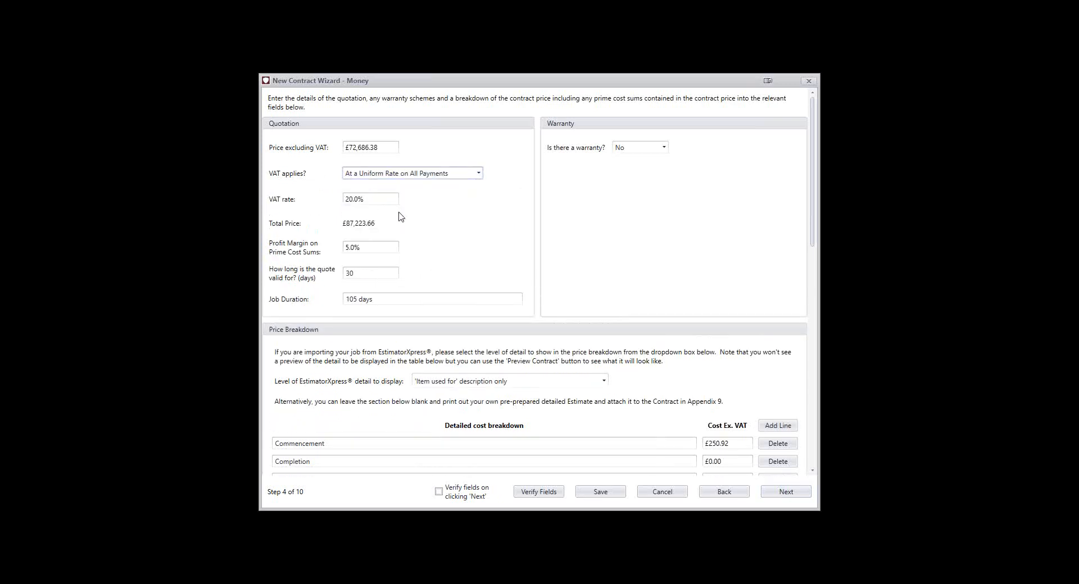
Set the quote's validity period to 28 days
mouse_move(361, 203)
left_click(365, 277)
type("28")
left_click(386, 299)
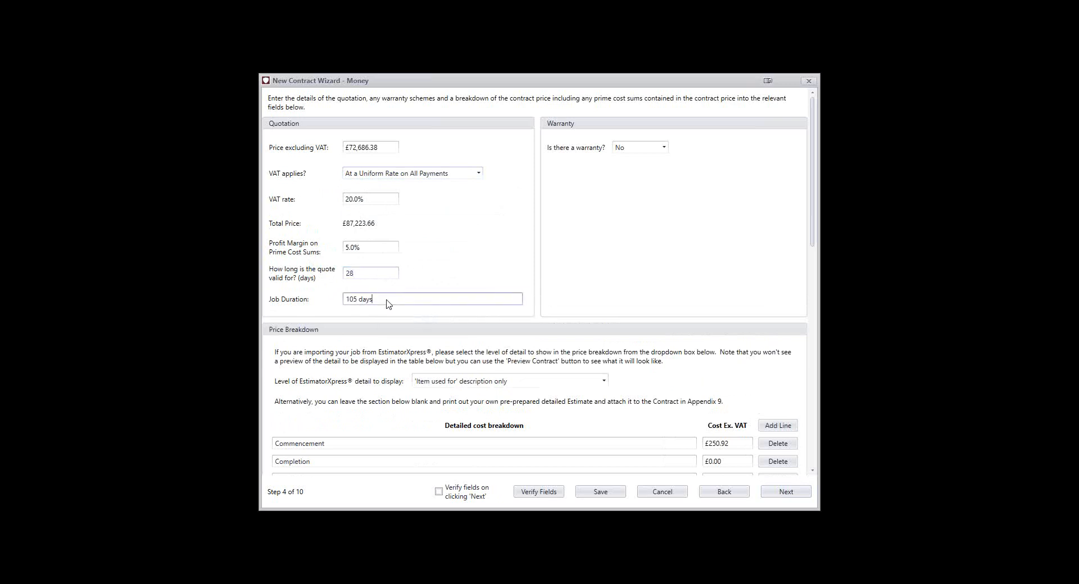
Set the warranty to Yes, try NHBC and Other as the provider, and choose FMB Insurance
left_click(628, 150)
left_click(634, 163)
left_click(632, 174)
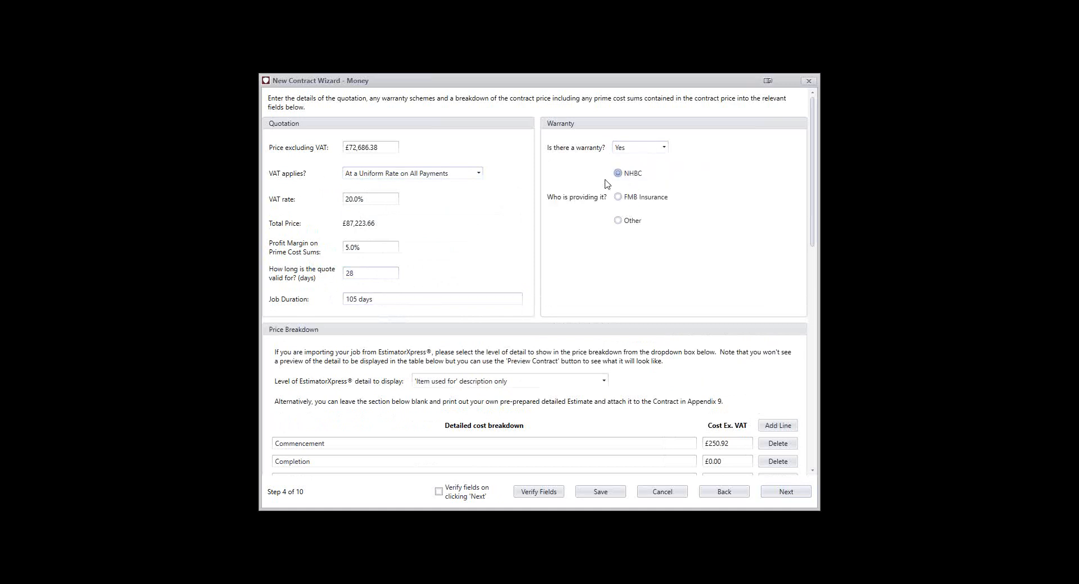
left_click(645, 202)
left_click(629, 222)
left_click(698, 224)
left_click(646, 148)
left_click(650, 150)
left_click(643, 197)
Delete the Landscaping, Site Acquisition, Design Phase and Completion lines from the detailed cost breakdown
scroll(645, 273, "down", 6)
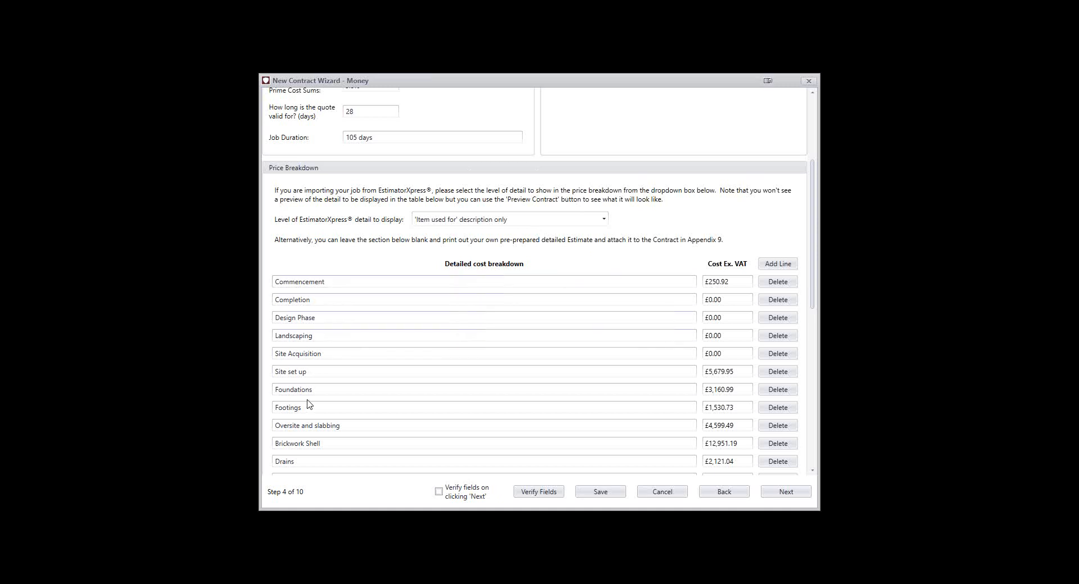
scroll(306, 401, "down", 2)
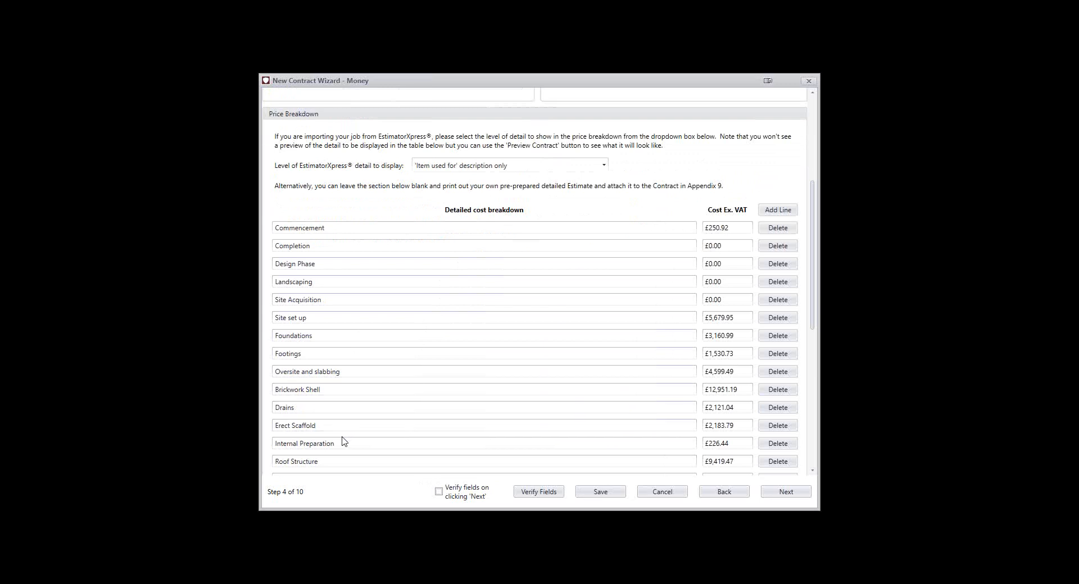
scroll(344, 442, "down", 2)
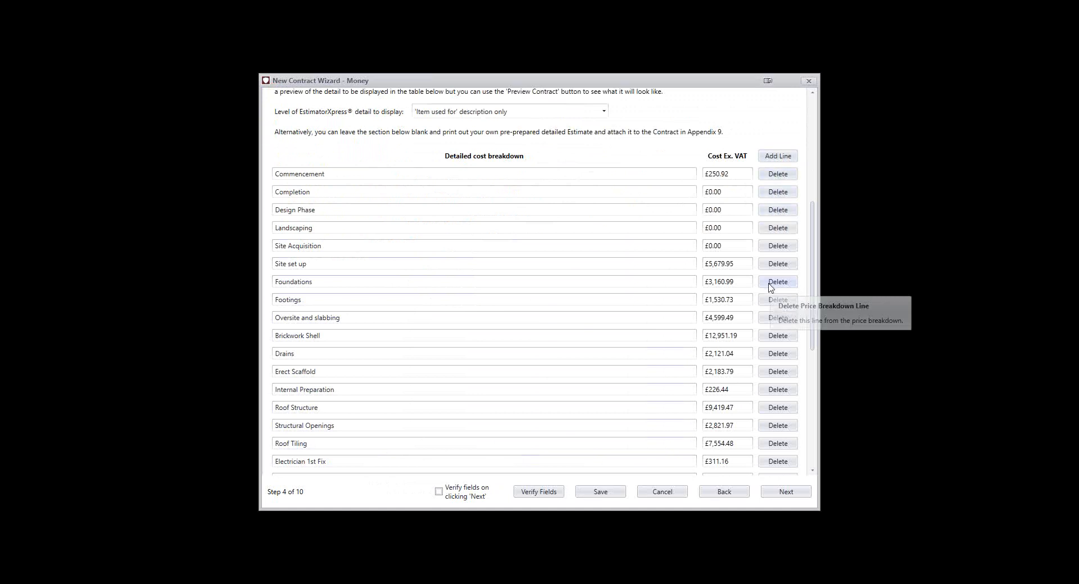
left_click(775, 232)
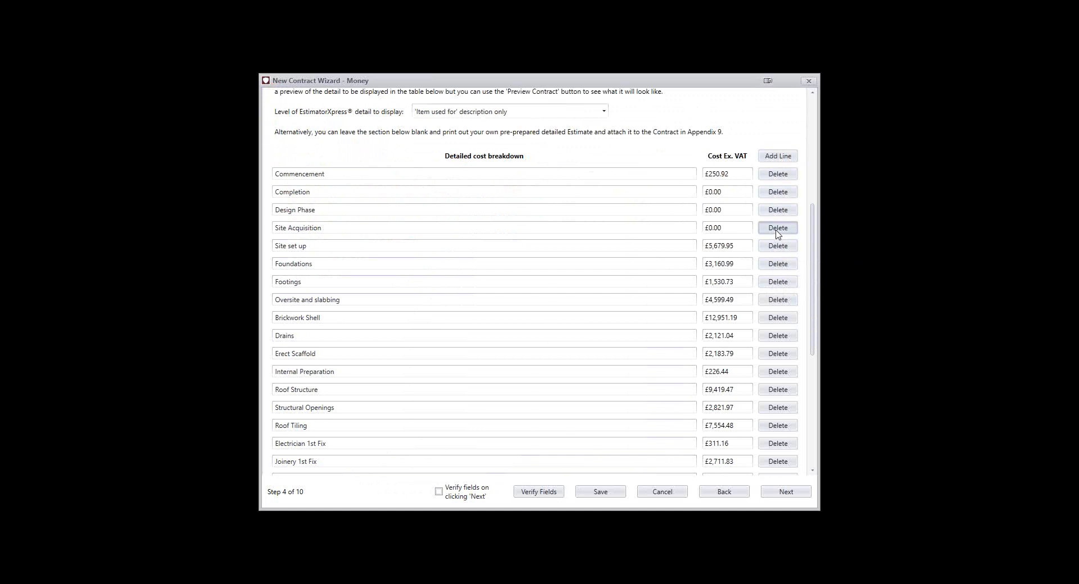
left_click(776, 232)
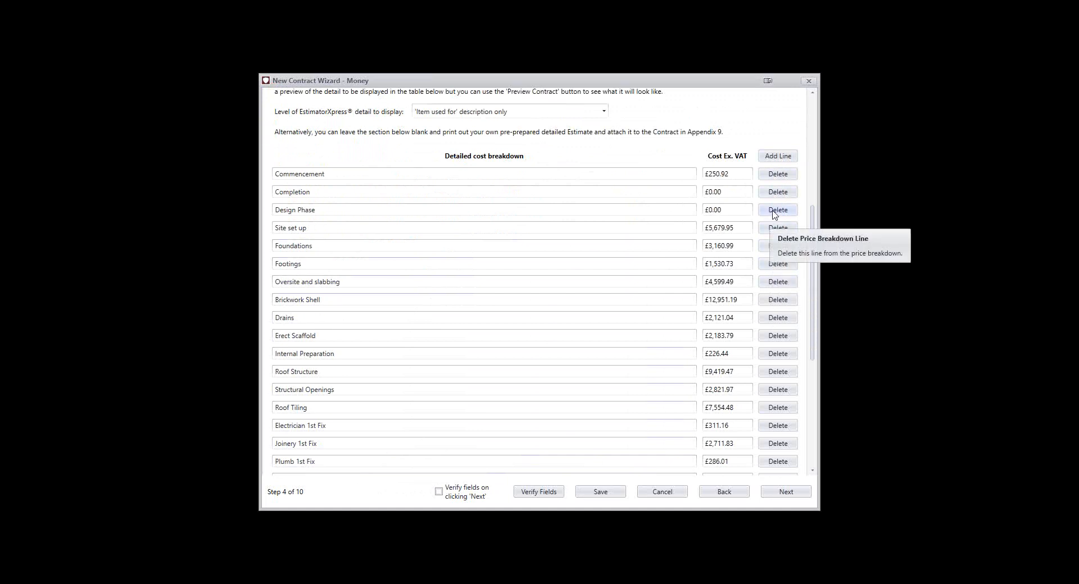
left_click(774, 212)
left_click(776, 192)
Try adding a blank line to the detailed cost breakdown and delete it again
scroll(744, 334, "down", 3)
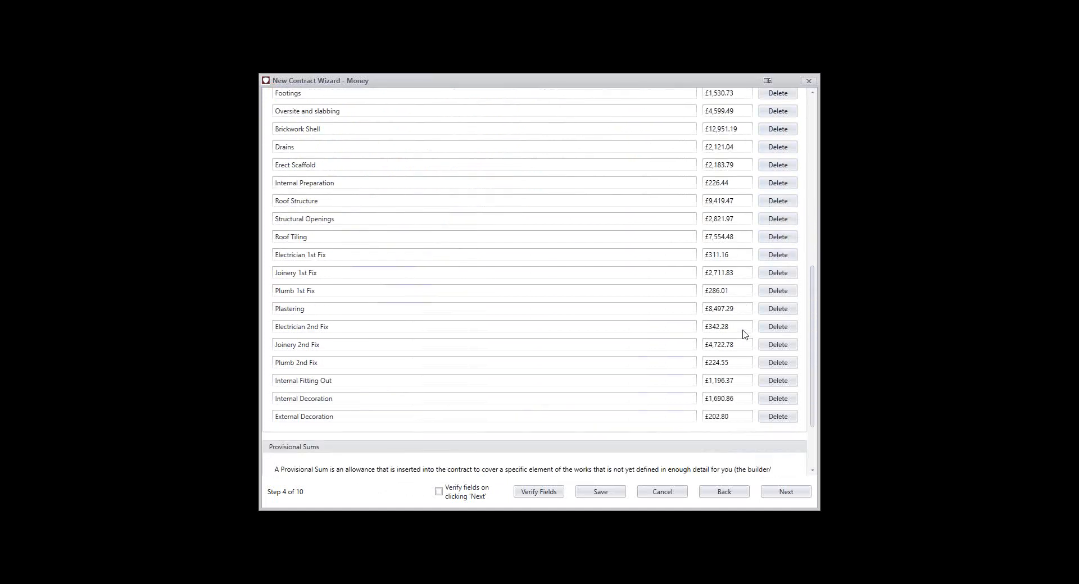
scroll(746, 338, "up", 5)
left_click(773, 157)
scroll(646, 180, "down", 5)
scroll(729, 289, "down", 1)
scroll(729, 288, "up", 5)
scroll(730, 289, "down", 4)
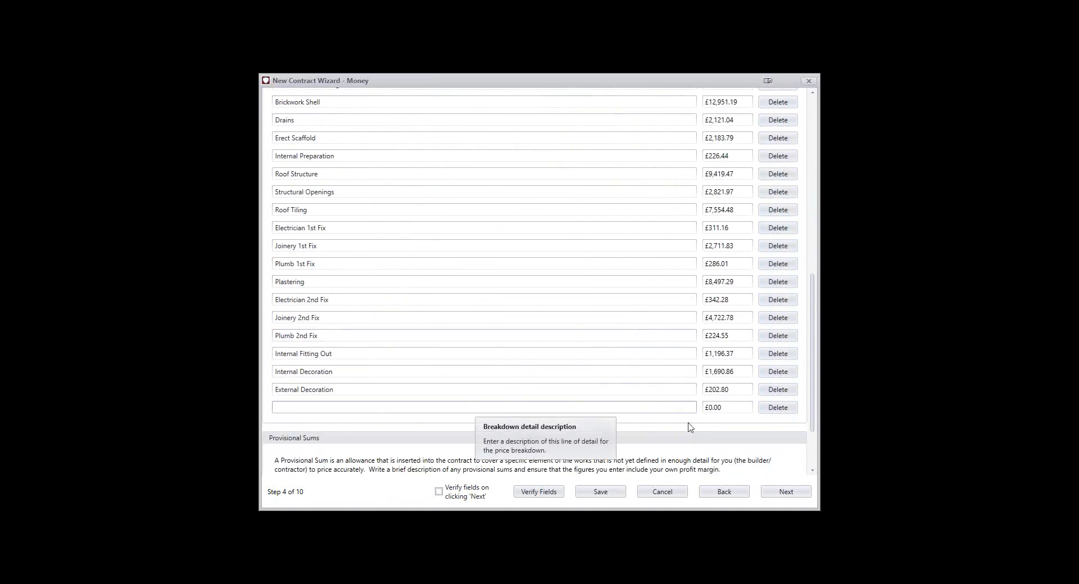
left_click(778, 409)
scroll(494, 368, "down", 2)
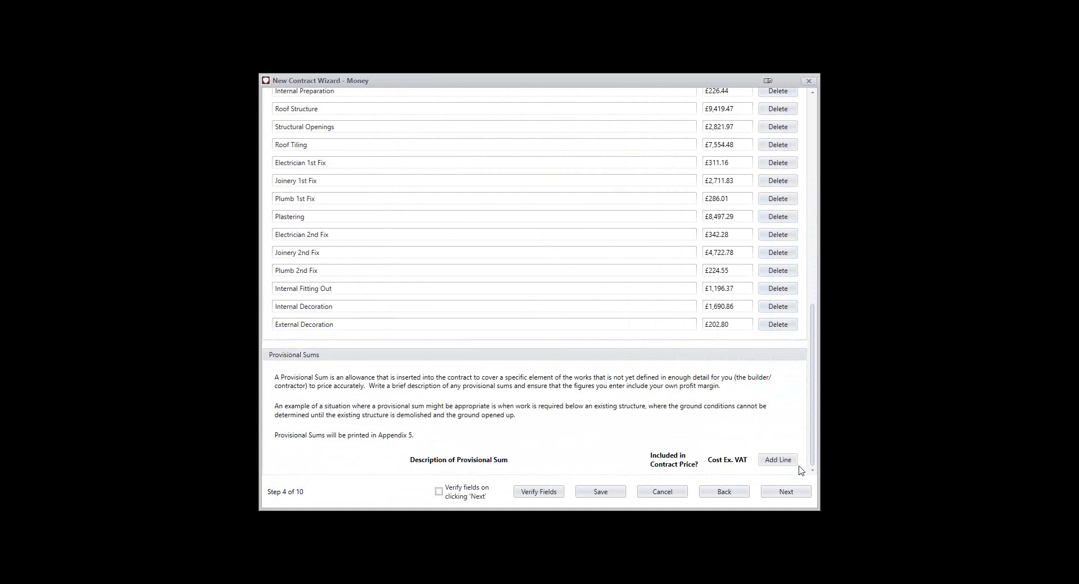
Continue to the payment terms and require an advanced payment of £5,000.00, due in 7 days
left_click(785, 494)
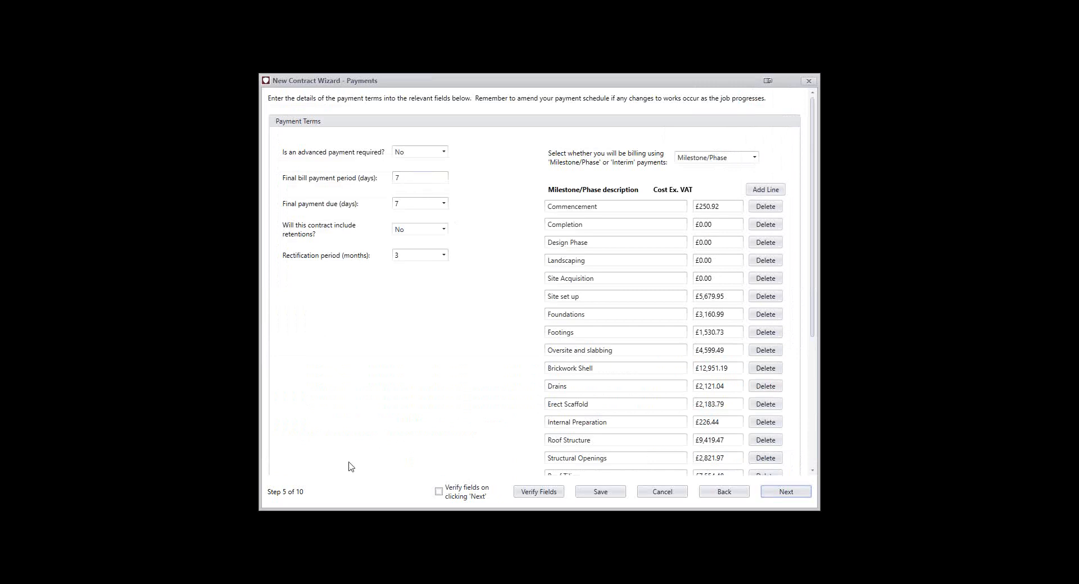
left_click(407, 153)
left_click(407, 165)
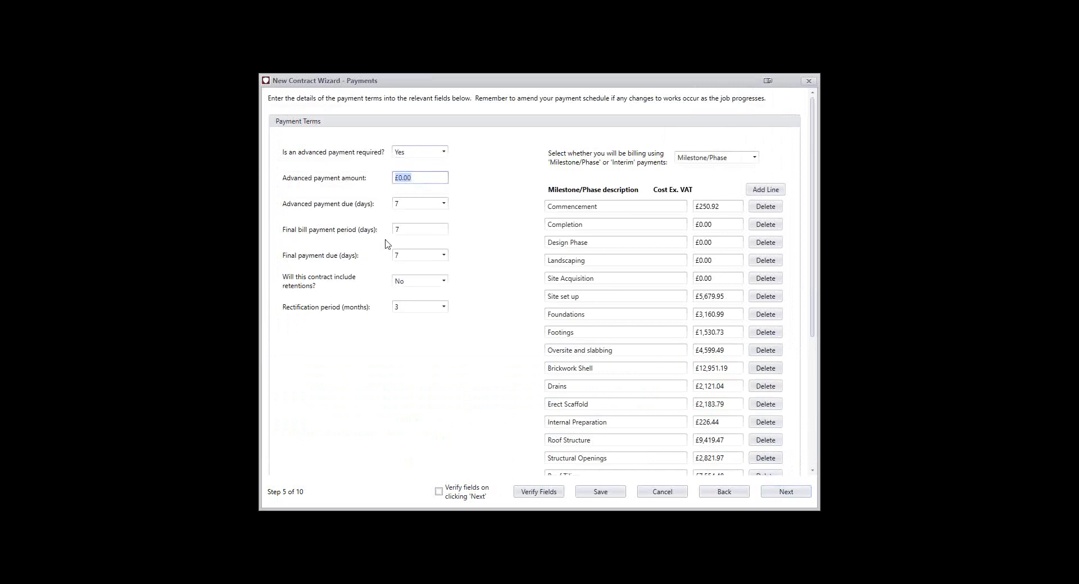
key("BackSpace")
type("5,000")
left_click(491, 190)
left_click(444, 206)
left_click(429, 228)
left_click(445, 205)
left_click(426, 218)
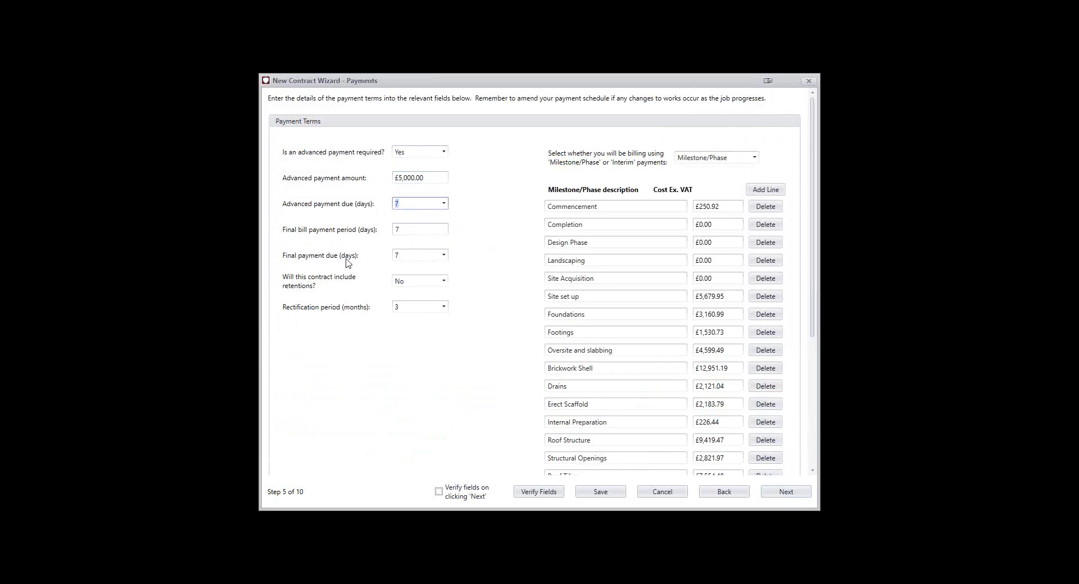
Set the contract to include retentions in the payment terms
left_click(409, 258)
left_click(433, 283)
left_click(412, 283)
left_click(410, 292)
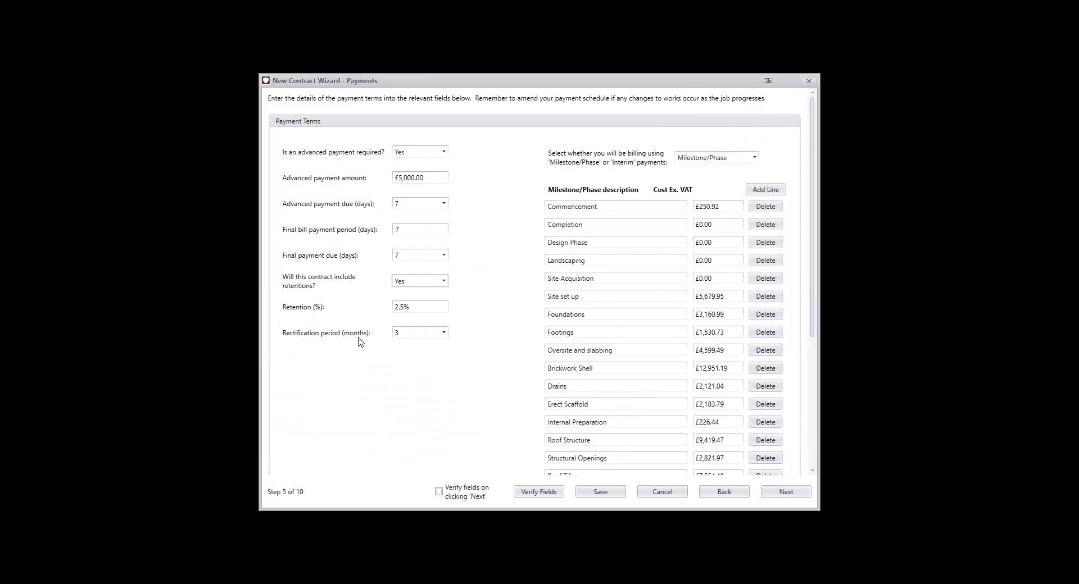
mouse_move(432, 339)
Delete the Completion, Design Phase, Landscaping and Site Acquisition lines from the milestone/phase payment list
scroll(708, 416, "down", 1)
scroll(687, 382, "up", 1)
left_click(764, 226)
left_click(765, 243)
left_click(765, 224)
left_click(765, 224)
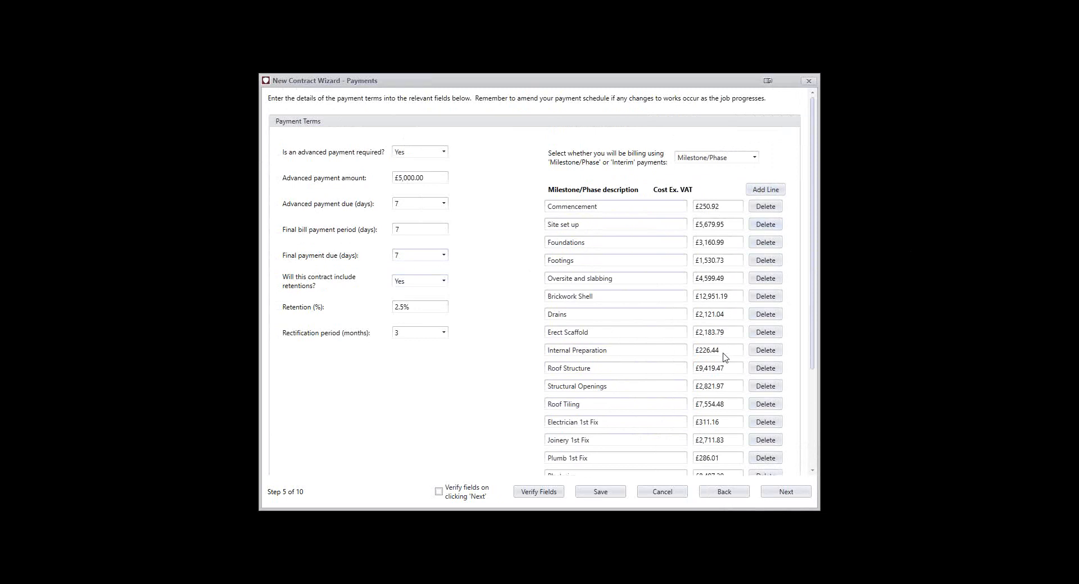
Continue through the assumptions page to the documents page without entering any assumptions
left_click(786, 492)
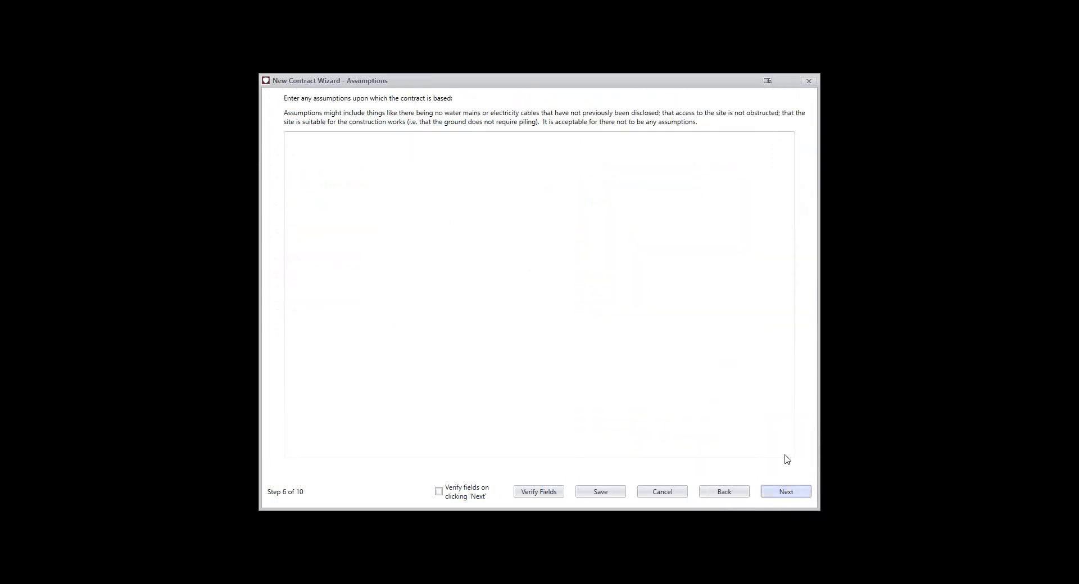
left_click(449, 175)
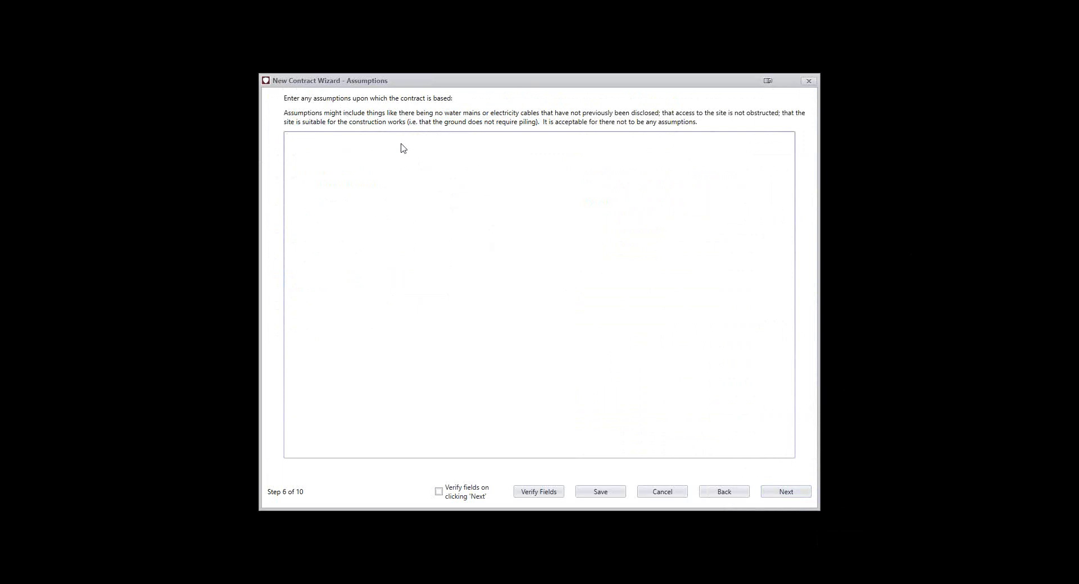
left_click(783, 492)
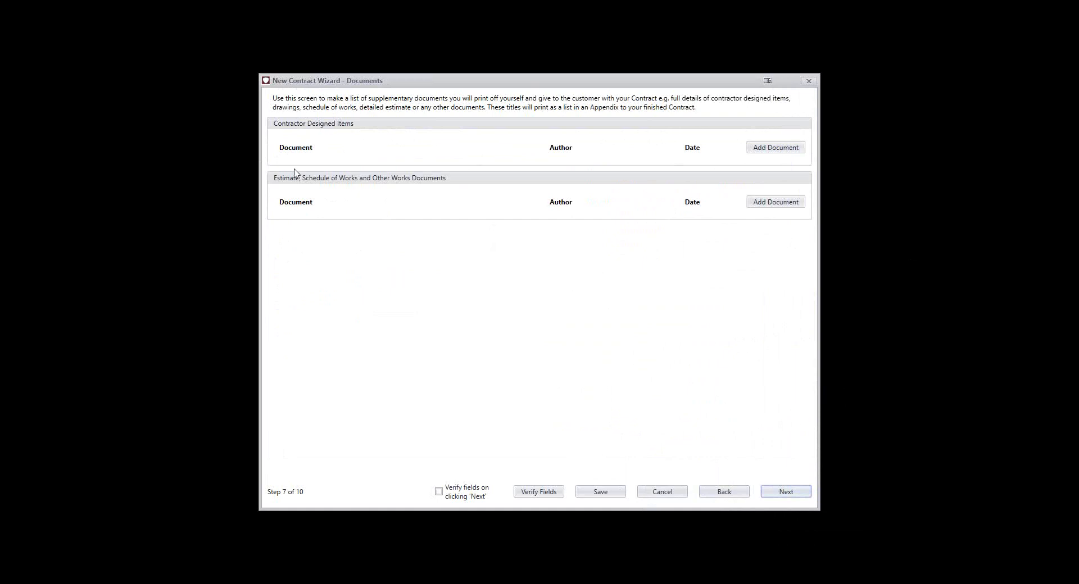
Add a blank document line under Contractor Designed Items and look at its author choices
left_click(773, 149)
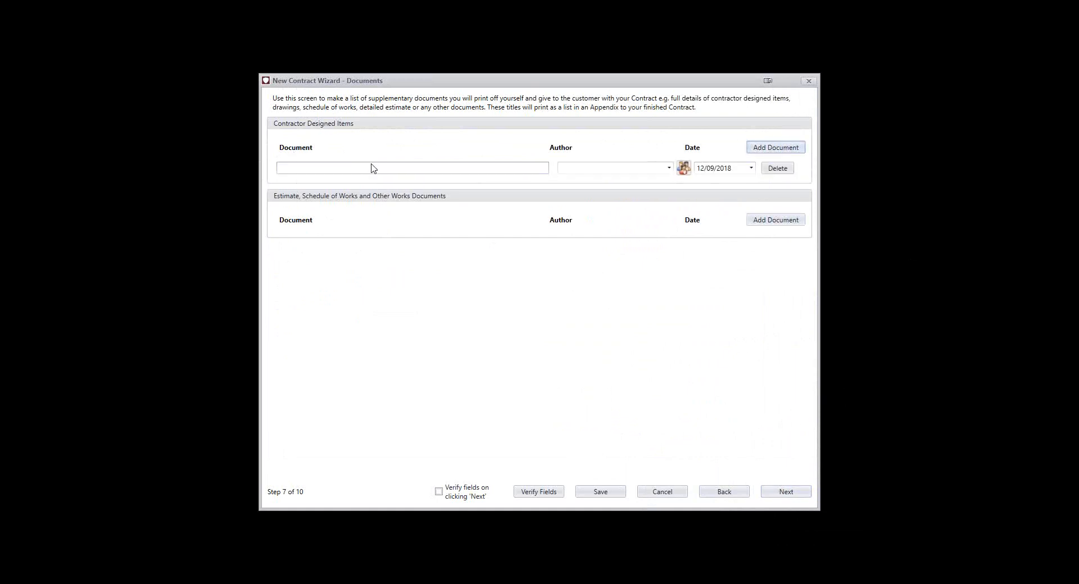
left_click(568, 168)
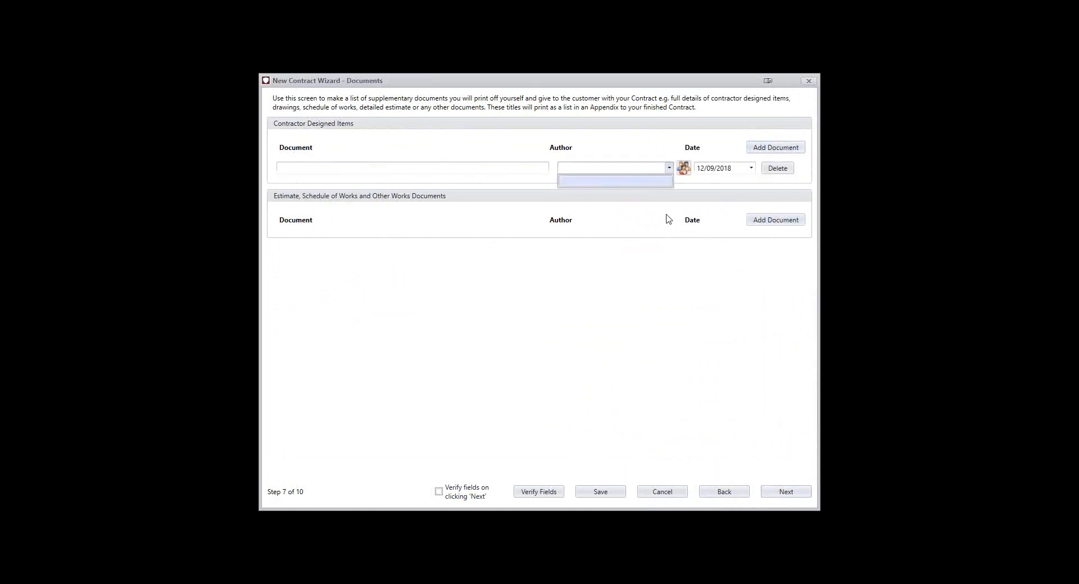
left_click(725, 146)
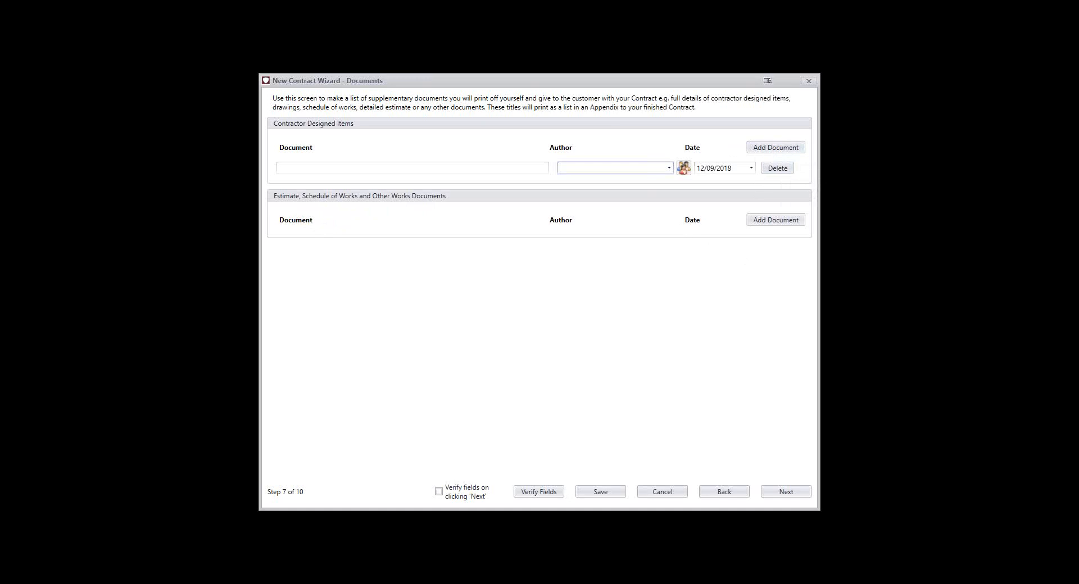
Continue past the suppliers page, then add a blank subcontractor line and view the address book for subcontractors
left_click(781, 492)
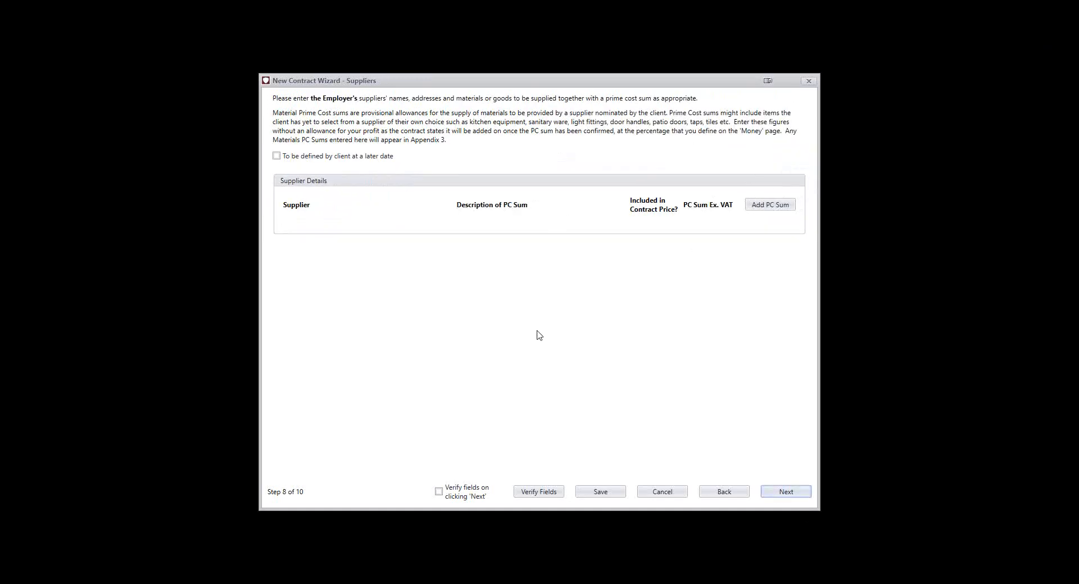
left_click(781, 493)
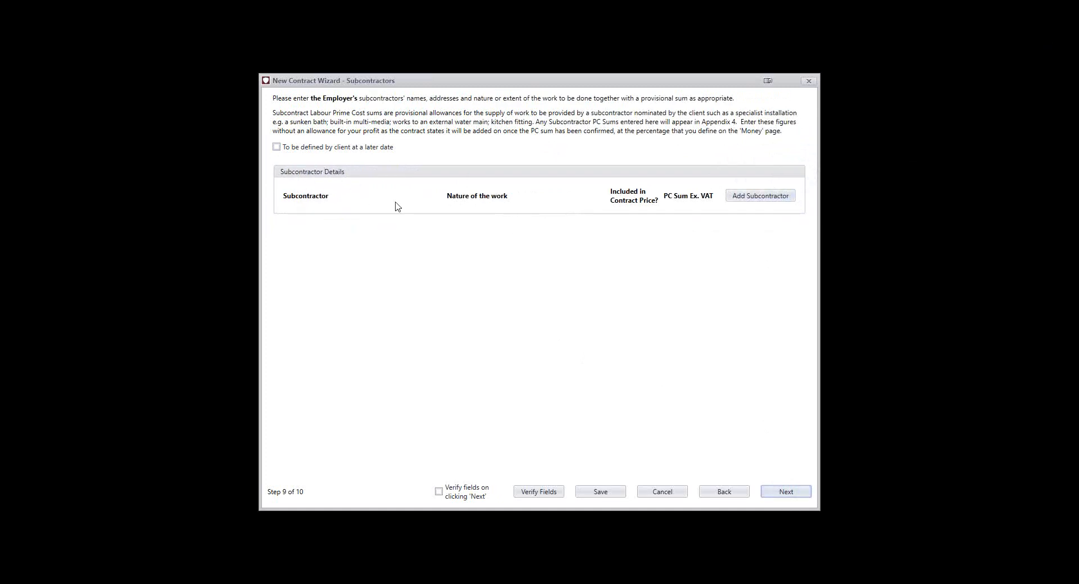
left_click(766, 197)
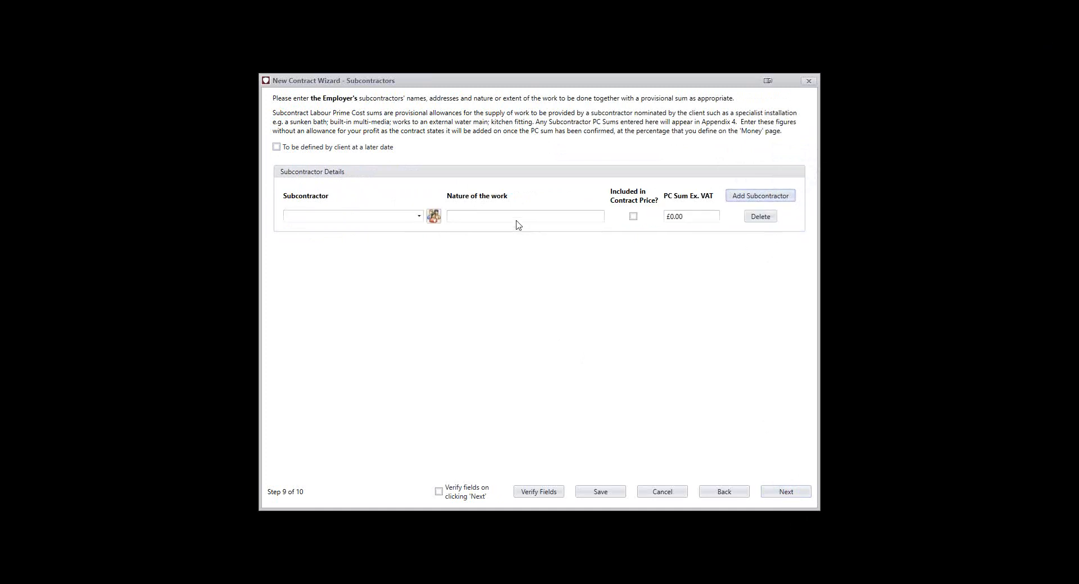
left_click(374, 221)
left_click(428, 217)
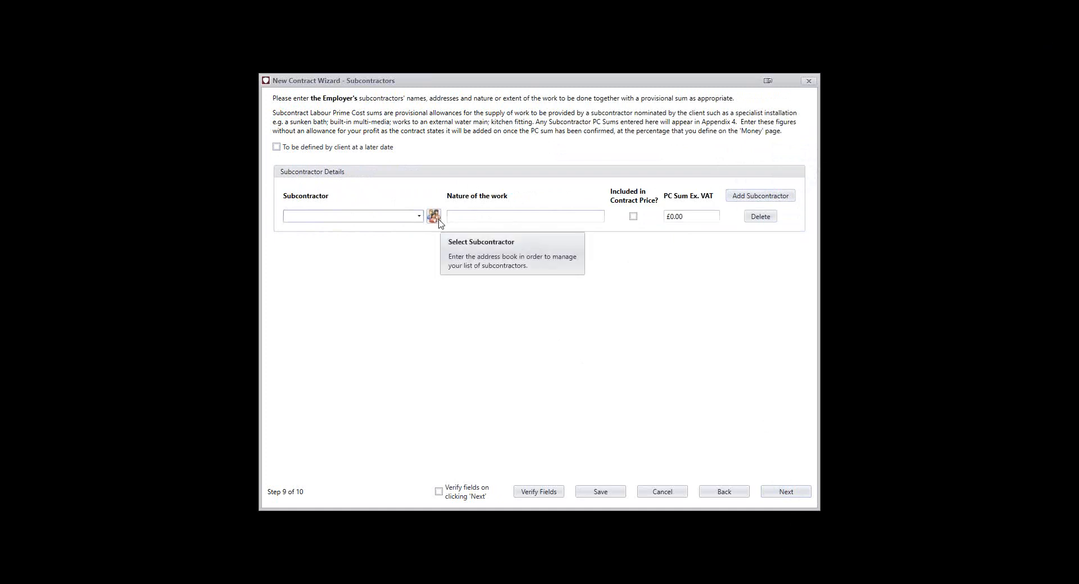
left_click(439, 222)
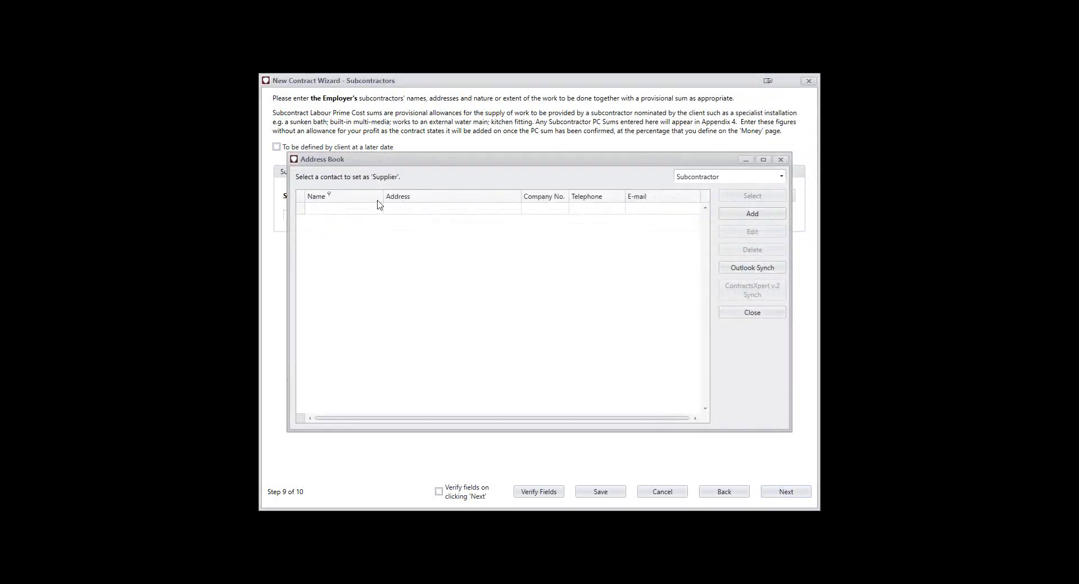
left_click(753, 313)
Preview the generated contract, reading through the quotation letter, articles of agreement, signature blocks and contract terms
left_click(784, 491)
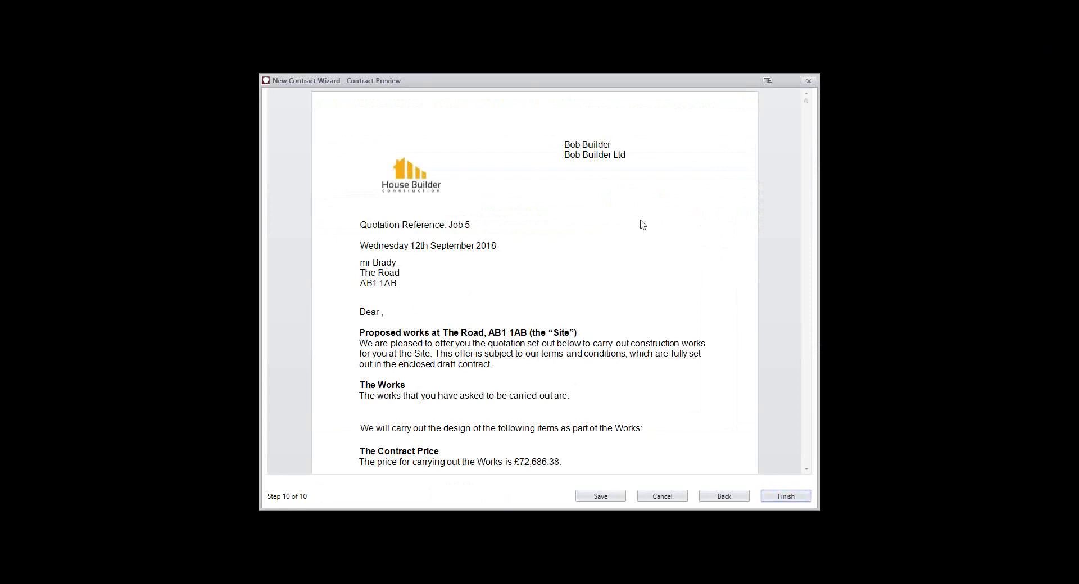
scroll(643, 225, "down", 3)
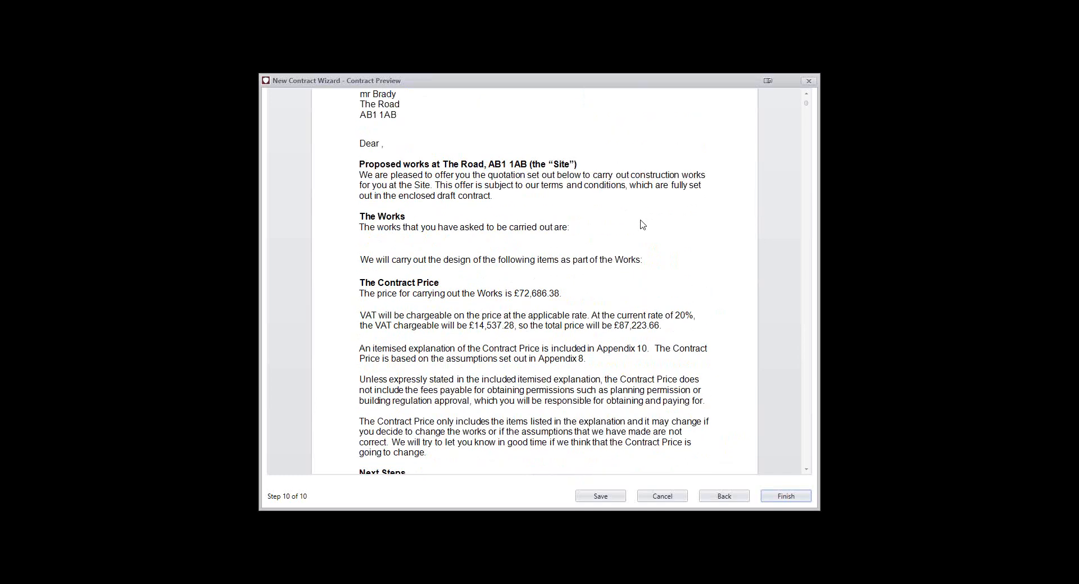
scroll(642, 225, "up", 1)
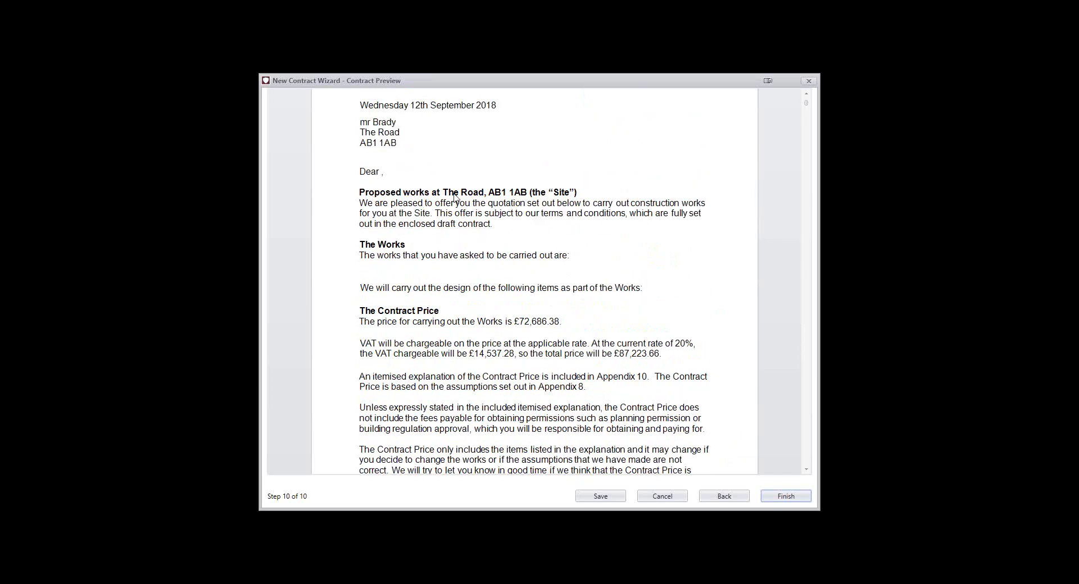
scroll(517, 244, "down", 1)
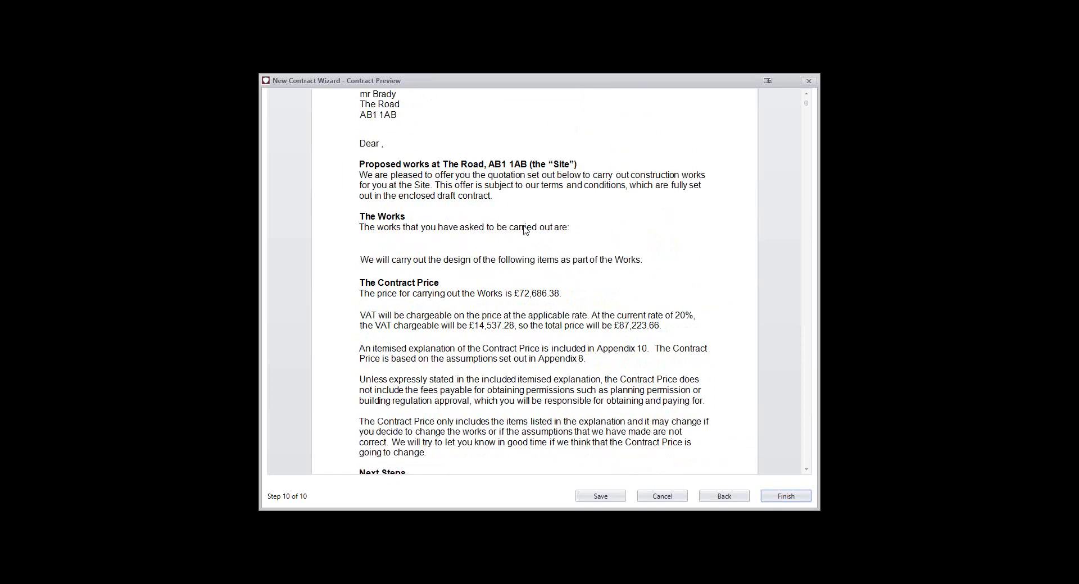
scroll(525, 230, "down", 1)
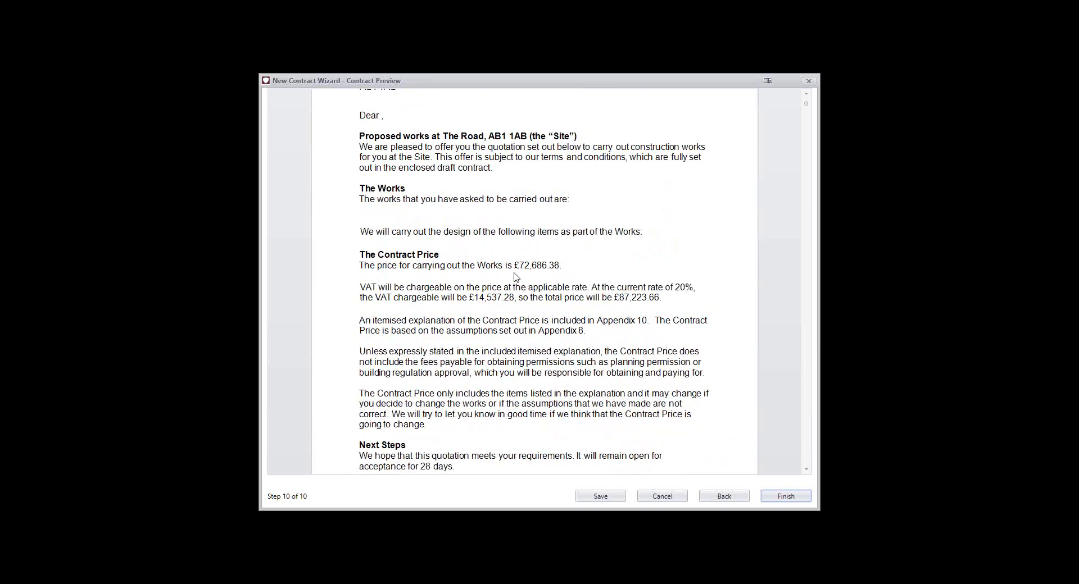
scroll(519, 277, "down", 1)
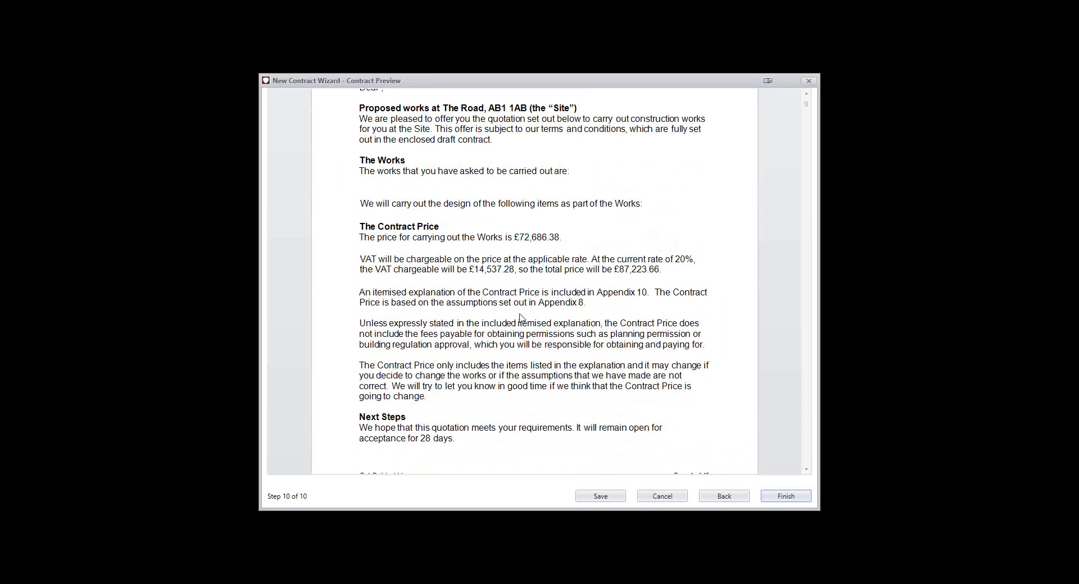
scroll(520, 318, "down", 3)
scroll(521, 318, "down", 8)
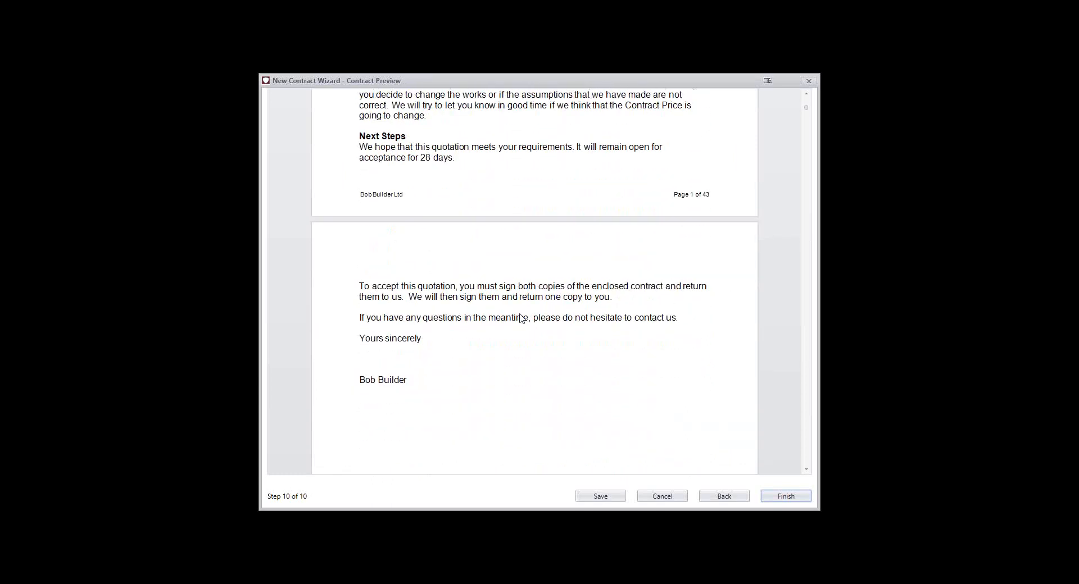
scroll(523, 318, "down", 7)
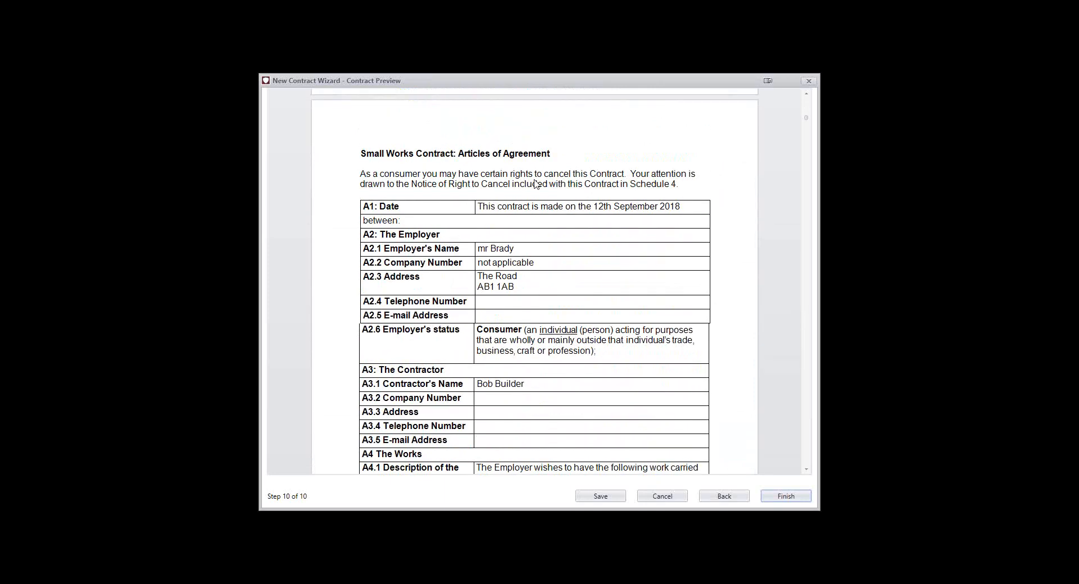
scroll(519, 294, "down", 8)
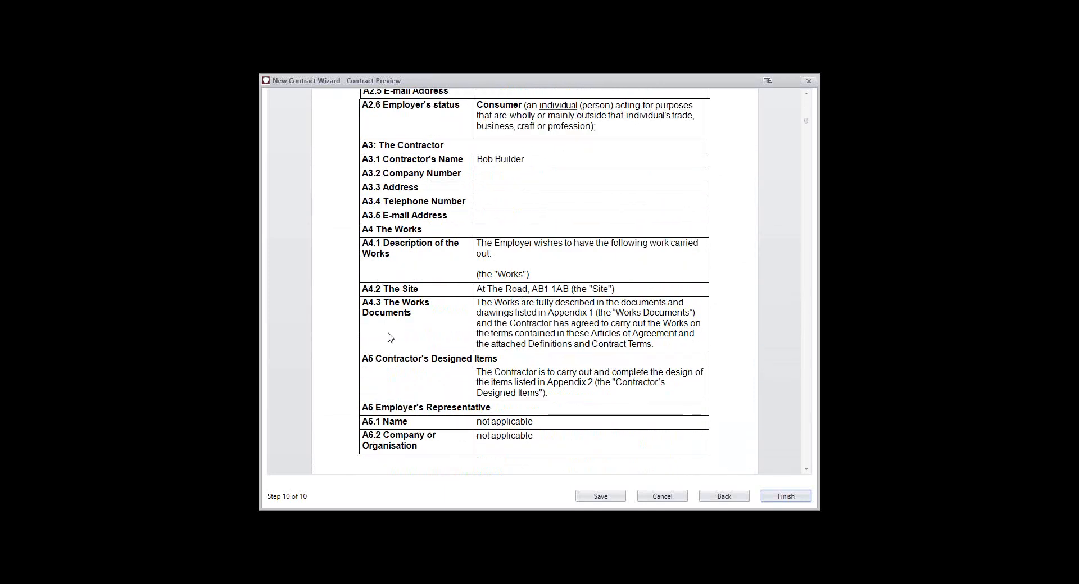
scroll(397, 400, "down", 7)
scroll(399, 388, "down", 8)
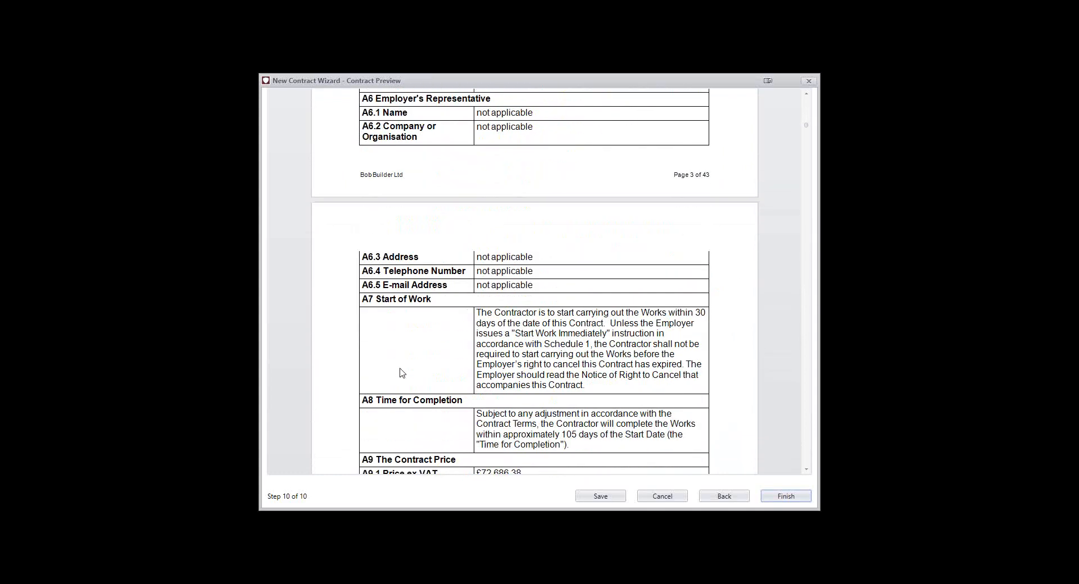
scroll(427, 383, "down", 8)
scroll(426, 384, "down", 20)
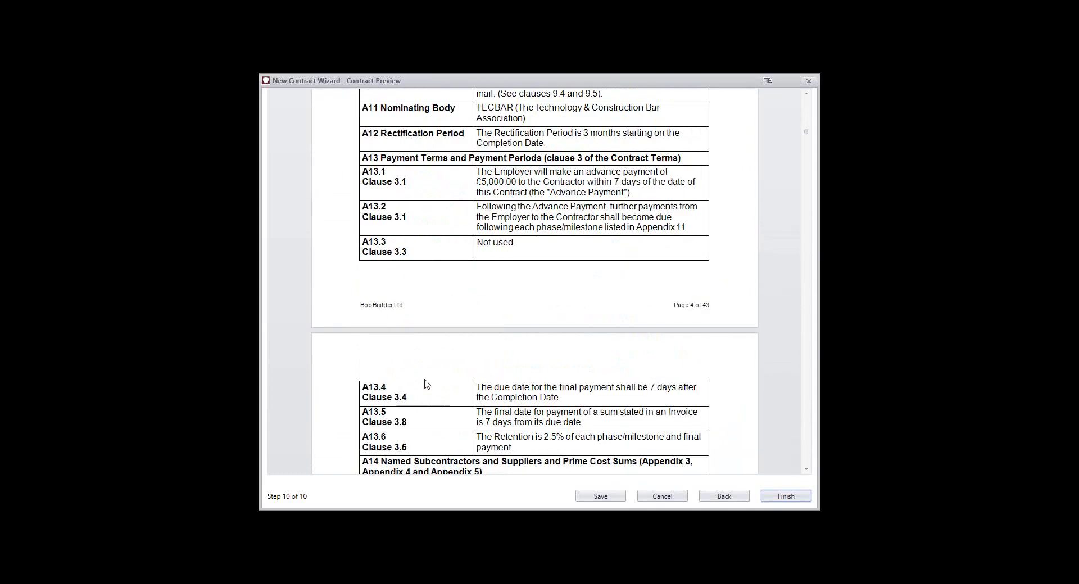
scroll(425, 384, "down", 14)
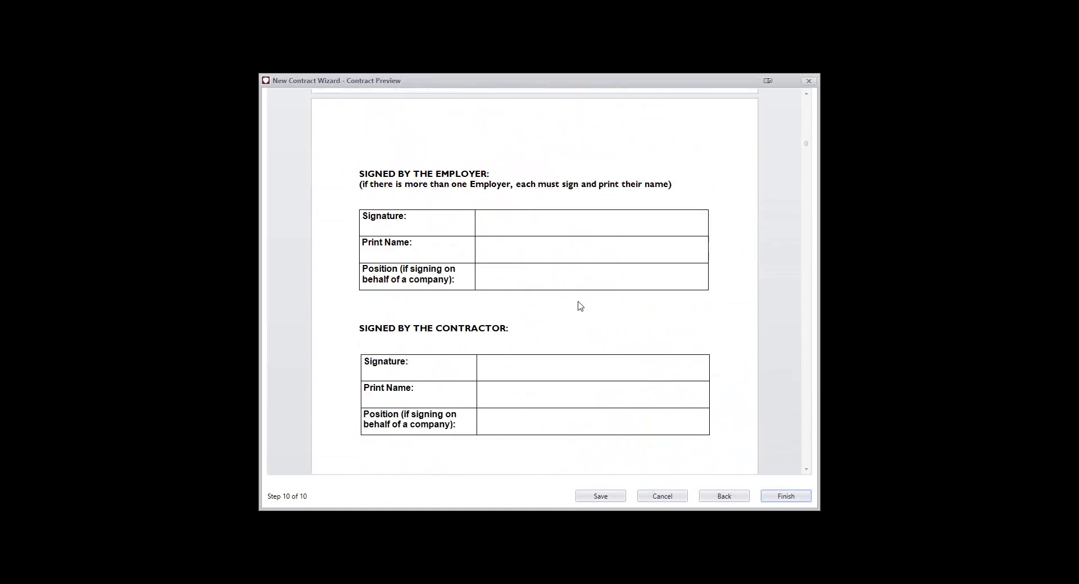
scroll(409, 281, "down", 8)
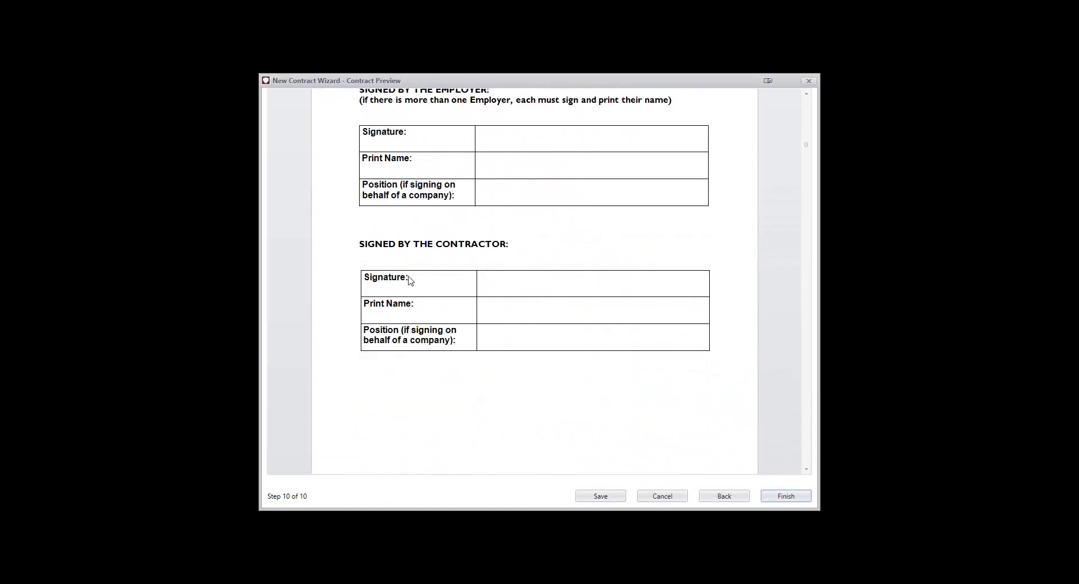
scroll(509, 366, "down", 18)
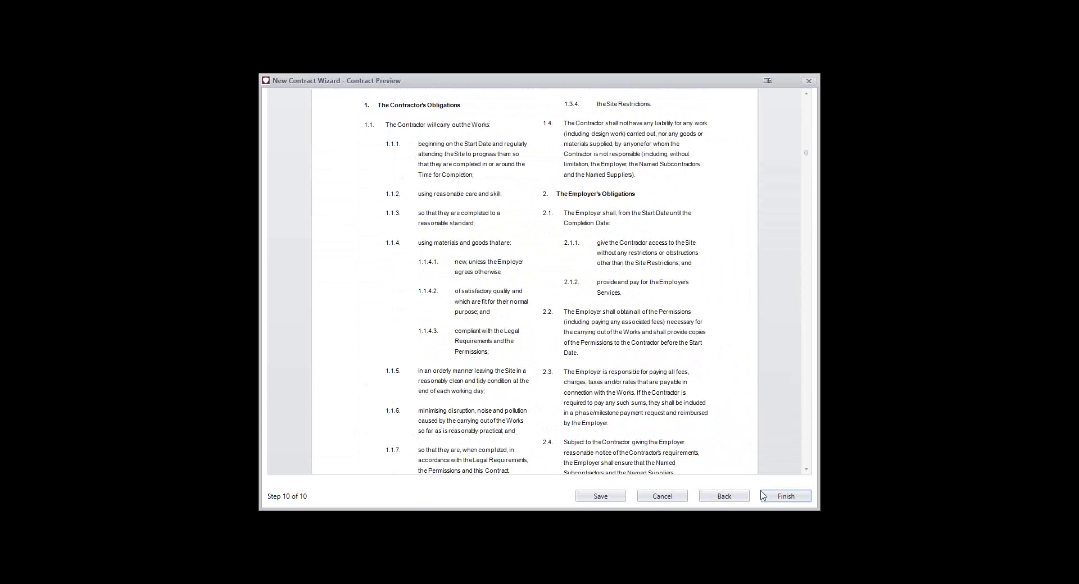
Finish the contract wizard and look through the contract's sections from Money to Published Contracts, returning to the project details
left_click(783, 497)
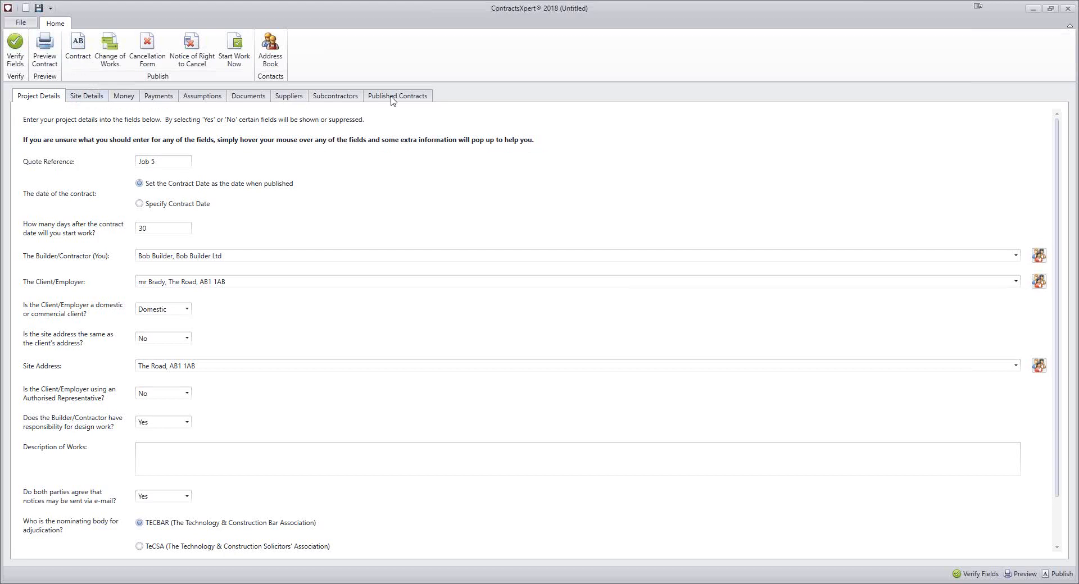
left_click(119, 97)
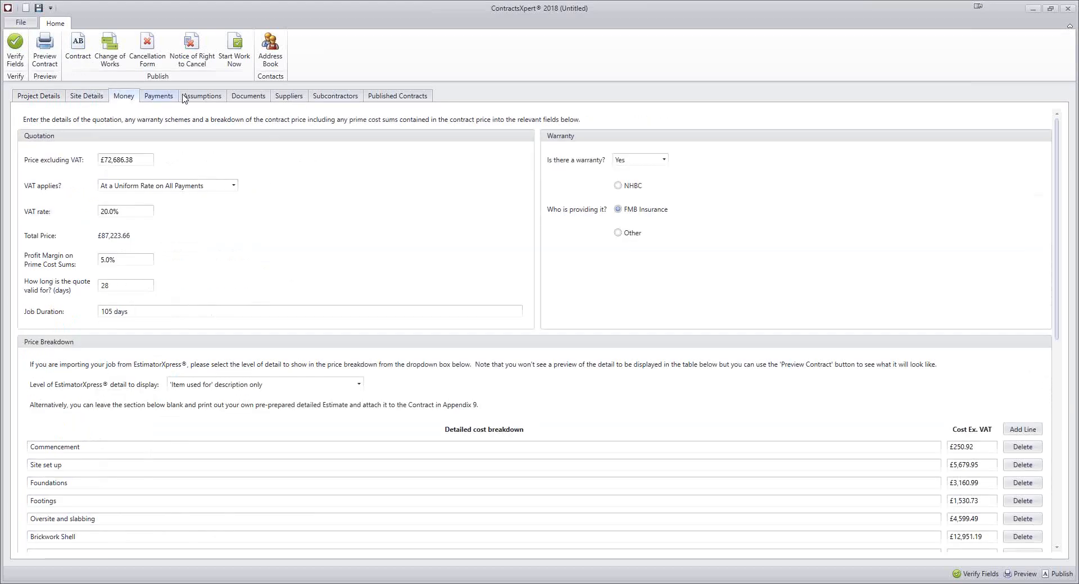
left_click(158, 96)
left_click(202, 96)
left_click(267, 99)
left_click(337, 96)
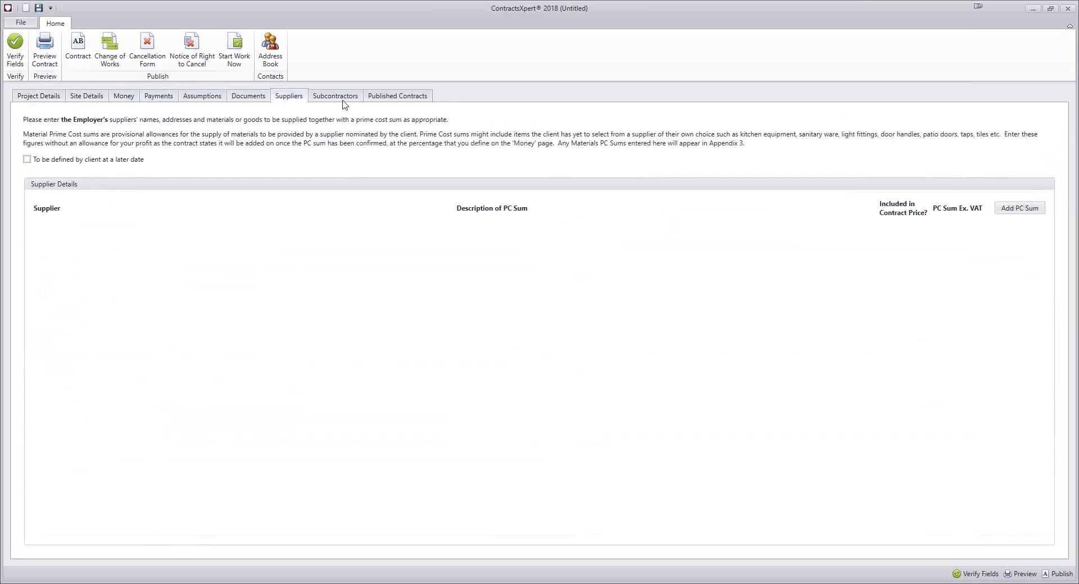
left_click(371, 97)
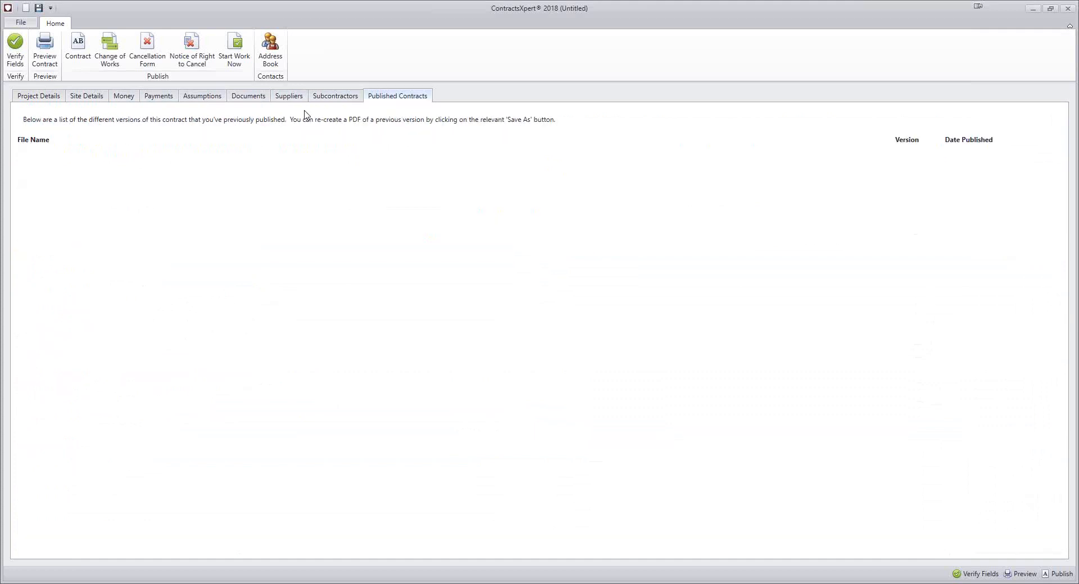
left_click(26, 100)
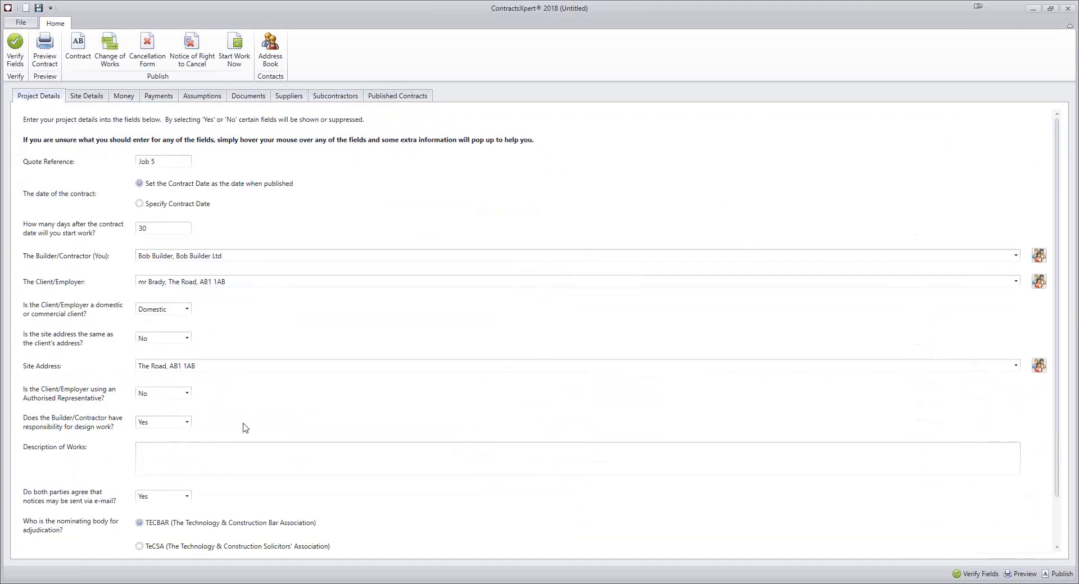
Check the project details, then set Friday's end time to 14:00 in the normal working hours of the site details
scroll(200, 375, "down", 3)
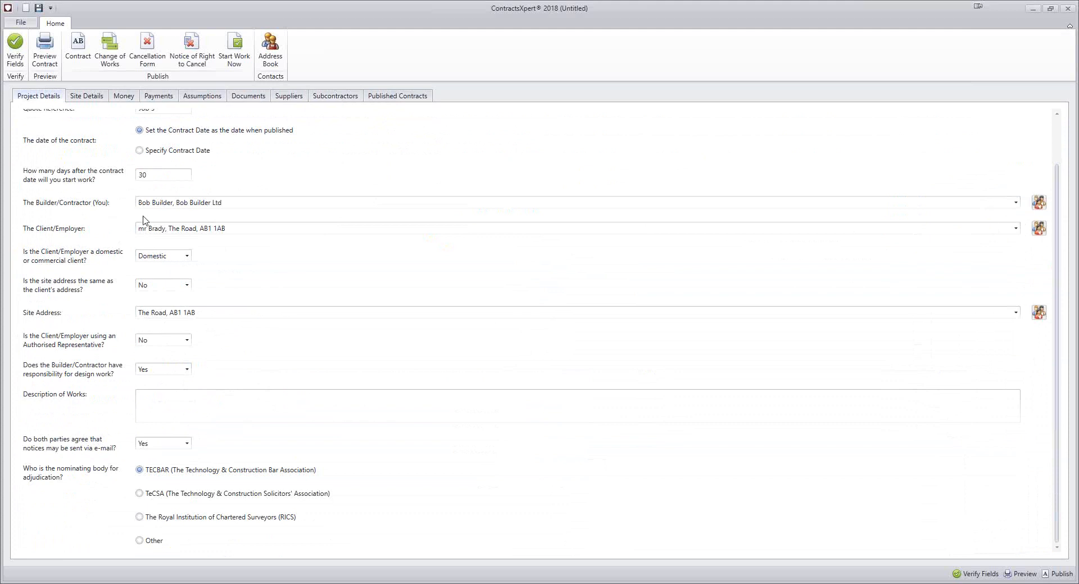
scroll(205, 295, "up", 3)
left_click(86, 96)
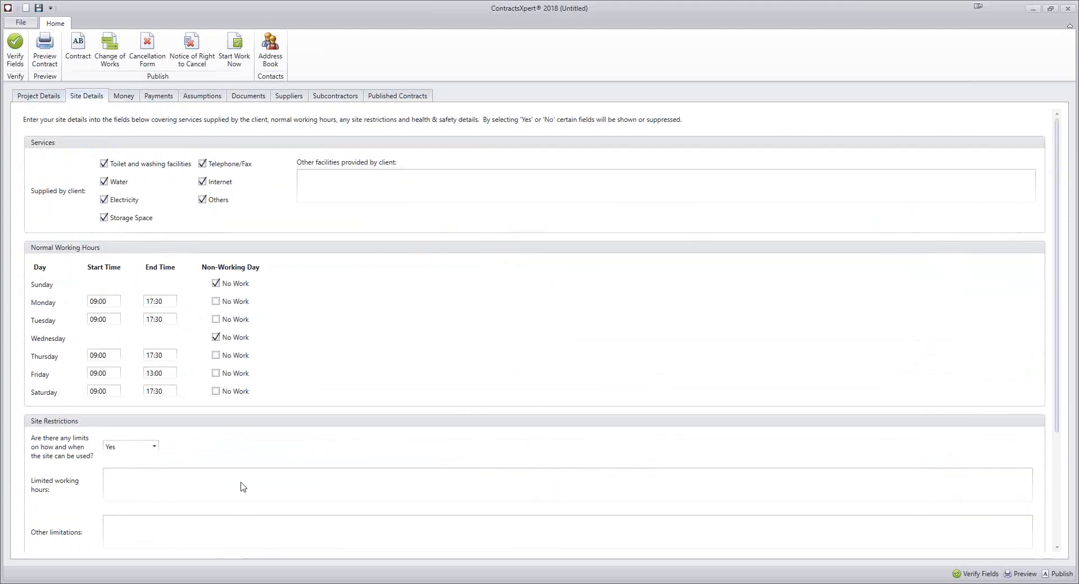
double_click(160, 374)
key("Left")
type("14")
left_click(275, 396)
Make Sunday a working day with a start time of 10:00 and an end time of 12:30
left_click(216, 284)
left_click(97, 284)
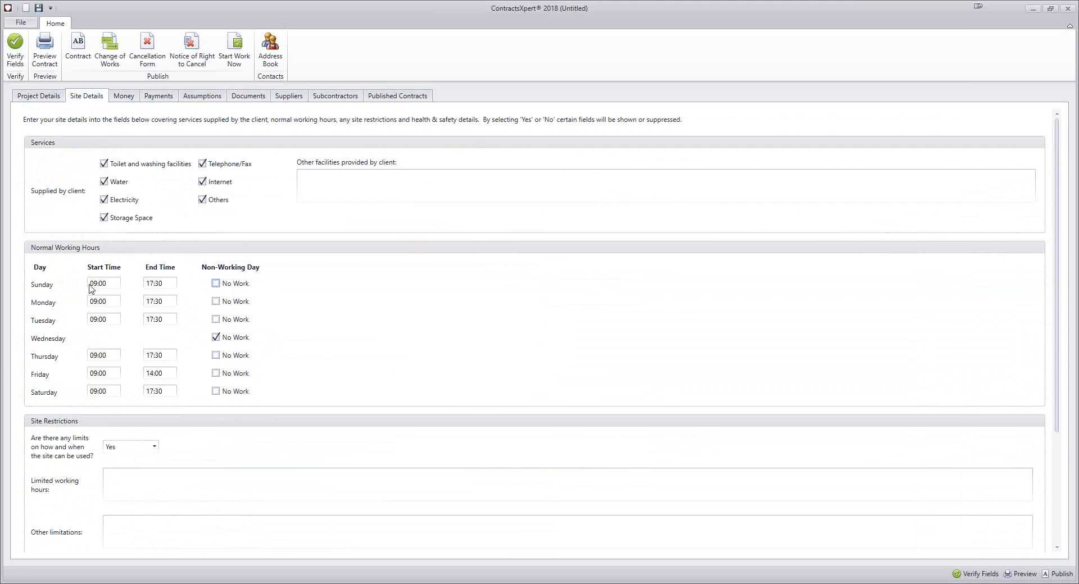
type("10")
key("Tab")
type("12")
scroll(150, 437, "down", 1)
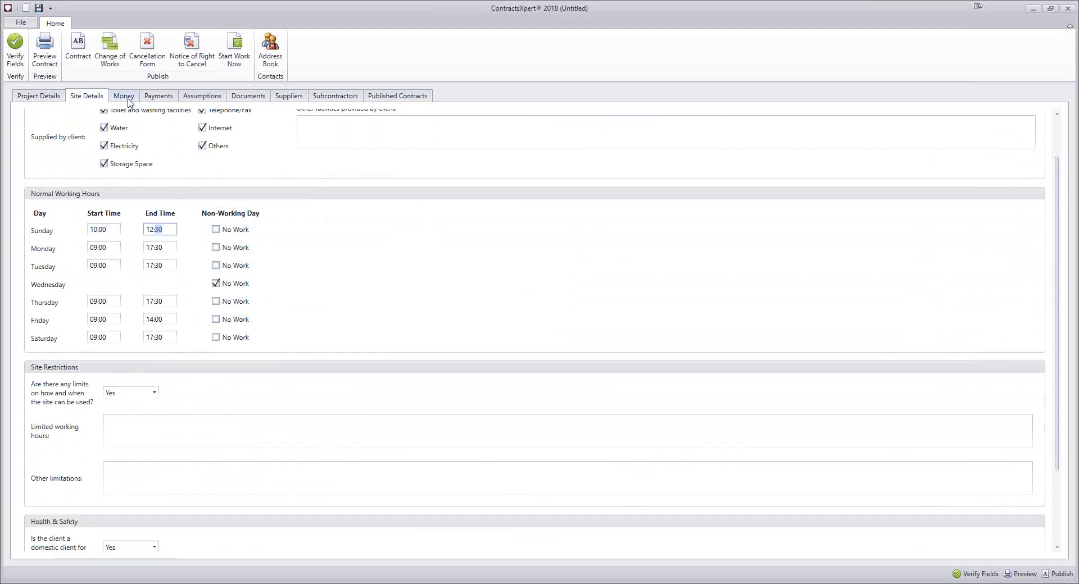
Look over the money and payment terms, then publish the contract as Small Works Contract (Version 1).pdf without reviewing the potential issues
left_click(125, 98)
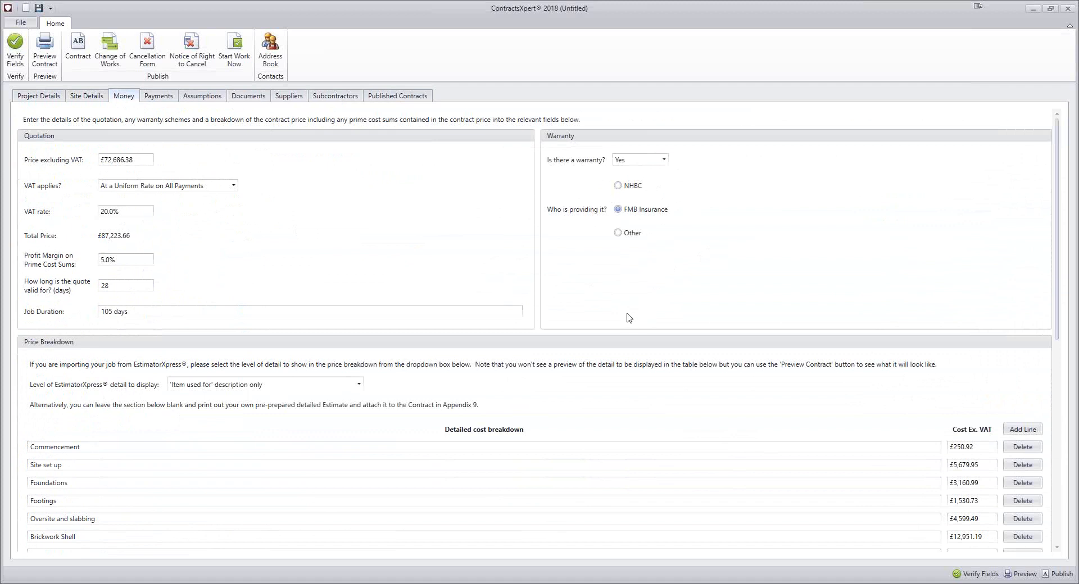
left_click(157, 97)
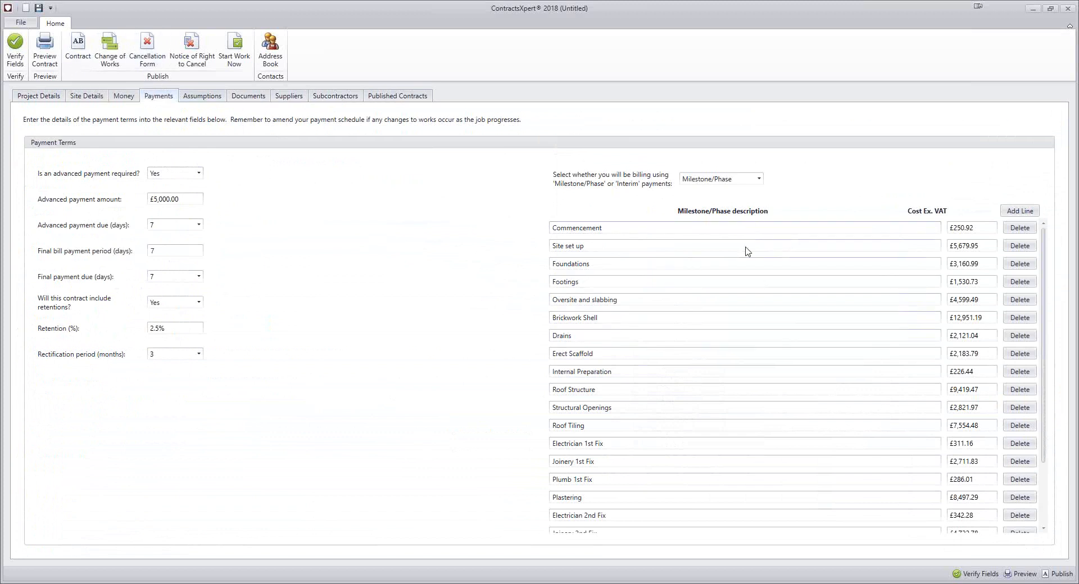
left_click(73, 56)
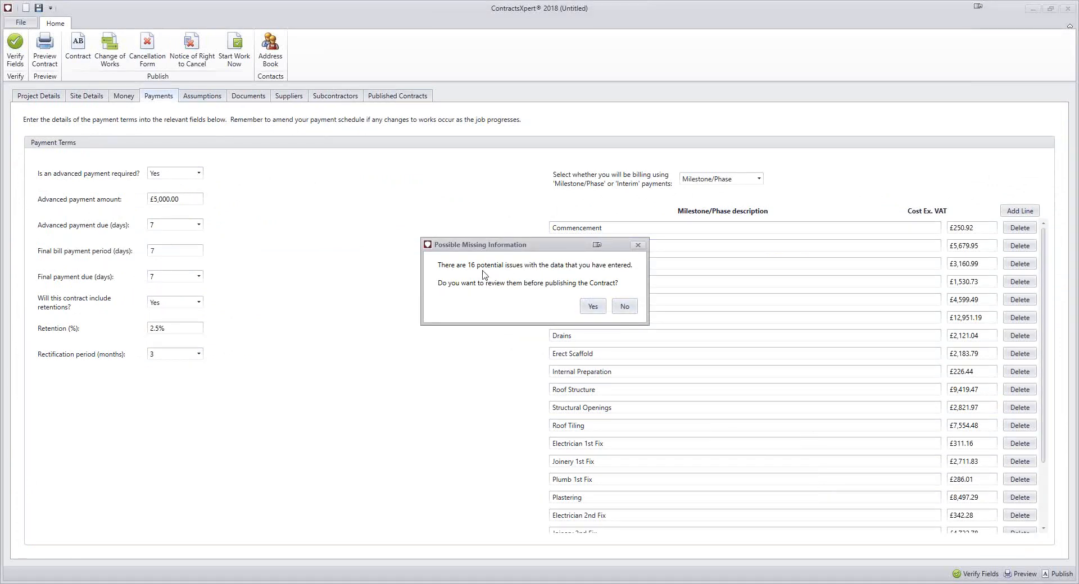
left_click(626, 307)
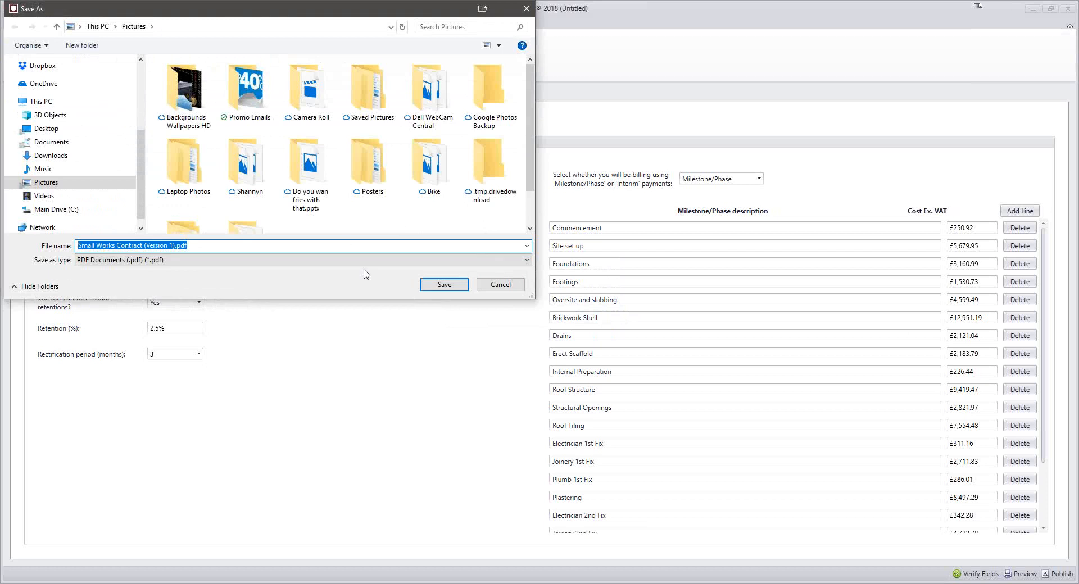
left_click(444, 285)
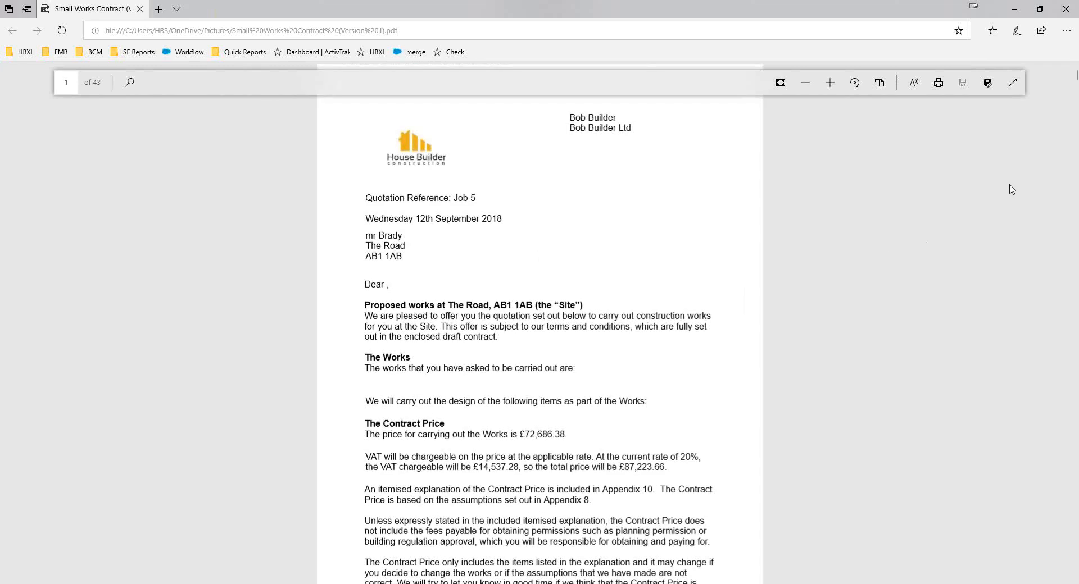
Read through the published contract PDF from the quotation letter through the contract terms to the appendices on named subcontractors and suppliers
scroll(980, 254, "down", 15)
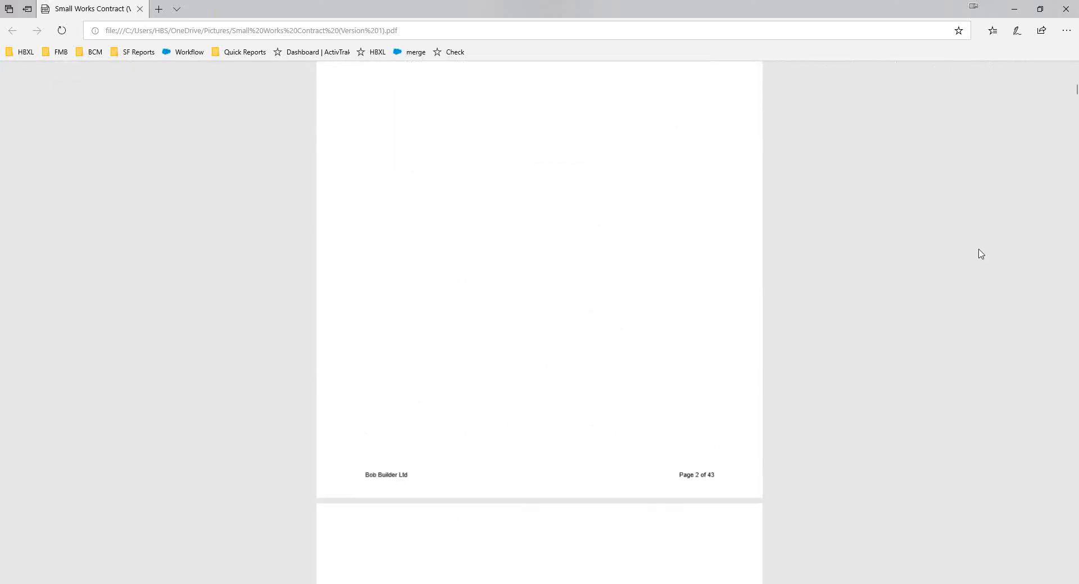
scroll(980, 254, "down", 20)
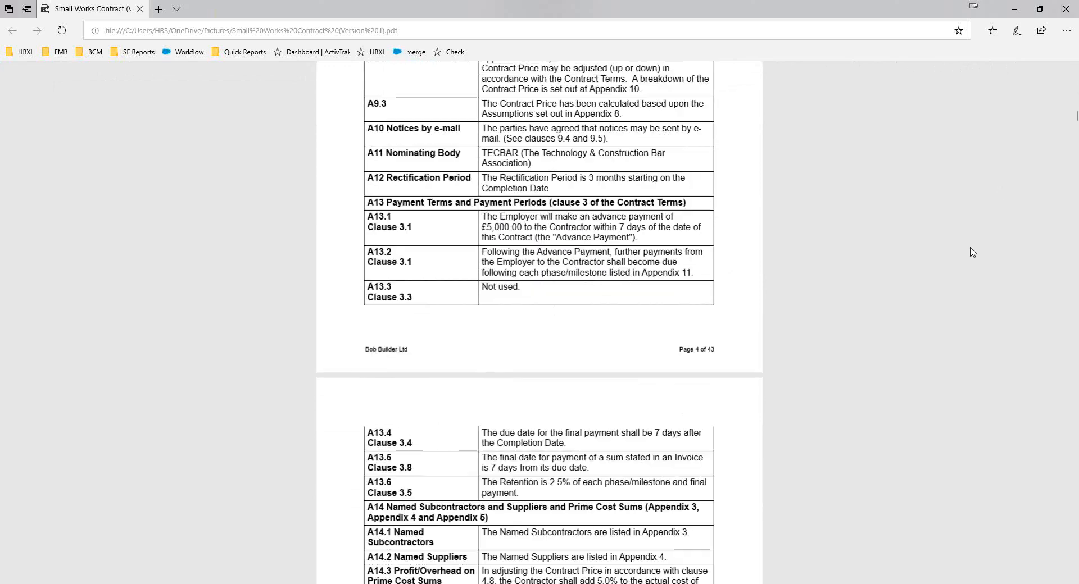
scroll(972, 252, "down", 15)
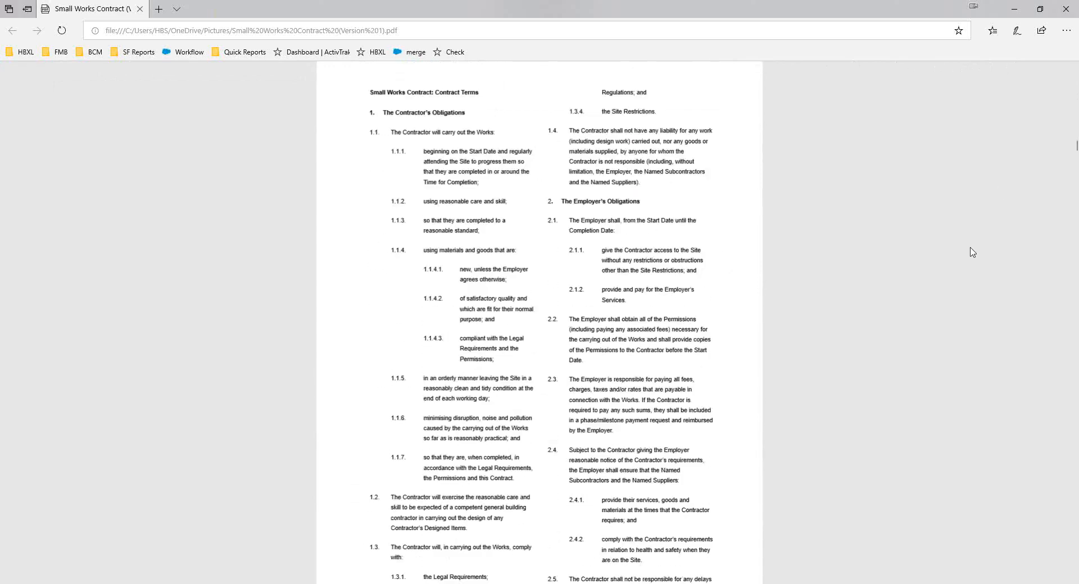
scroll(973, 252, "down", 20)
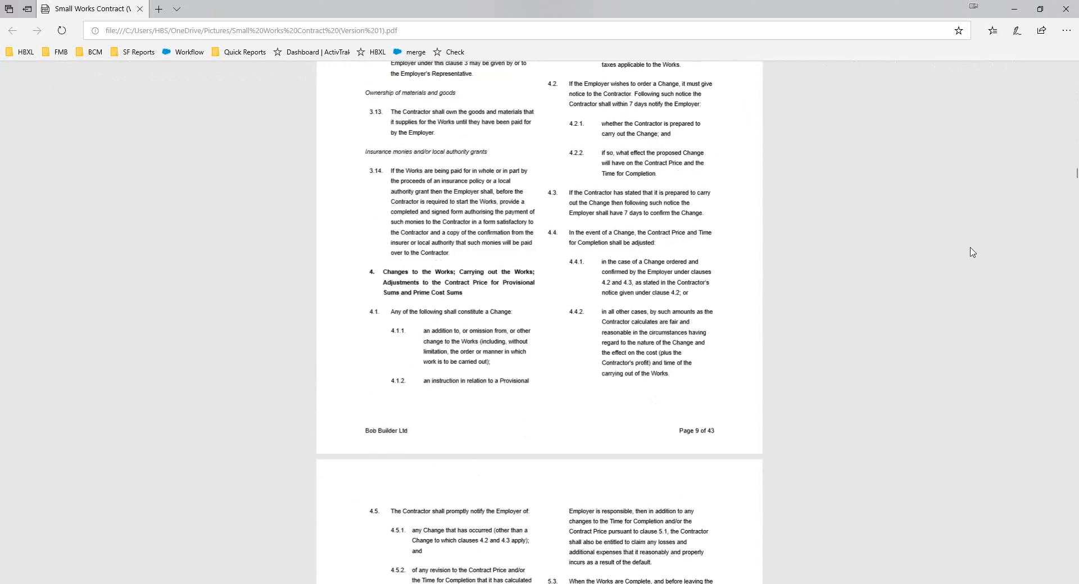
scroll(973, 253, "down", 3)
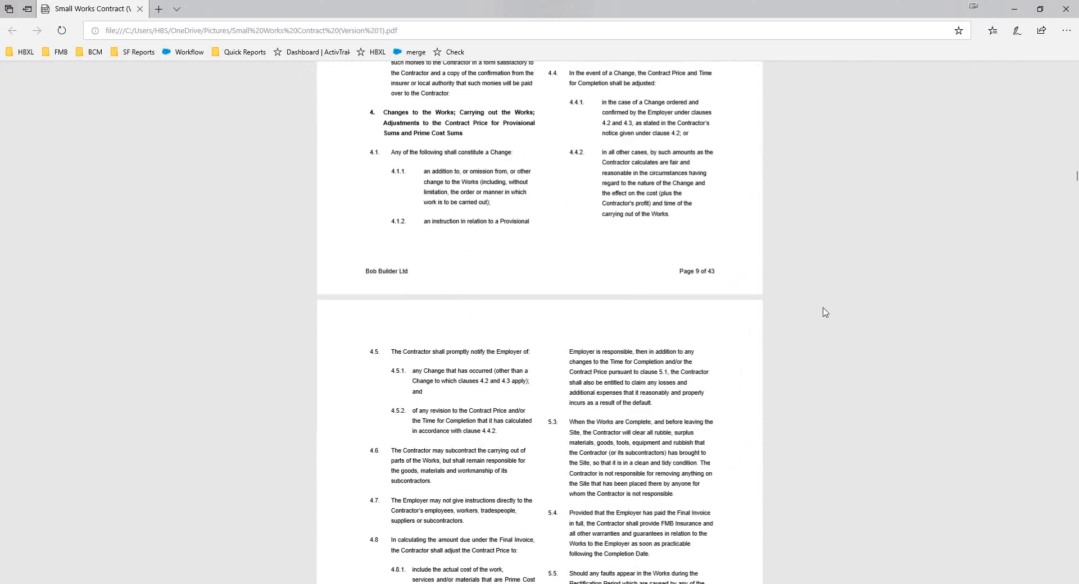
scroll(825, 313, "down", 6)
scroll(824, 312, "down", 20)
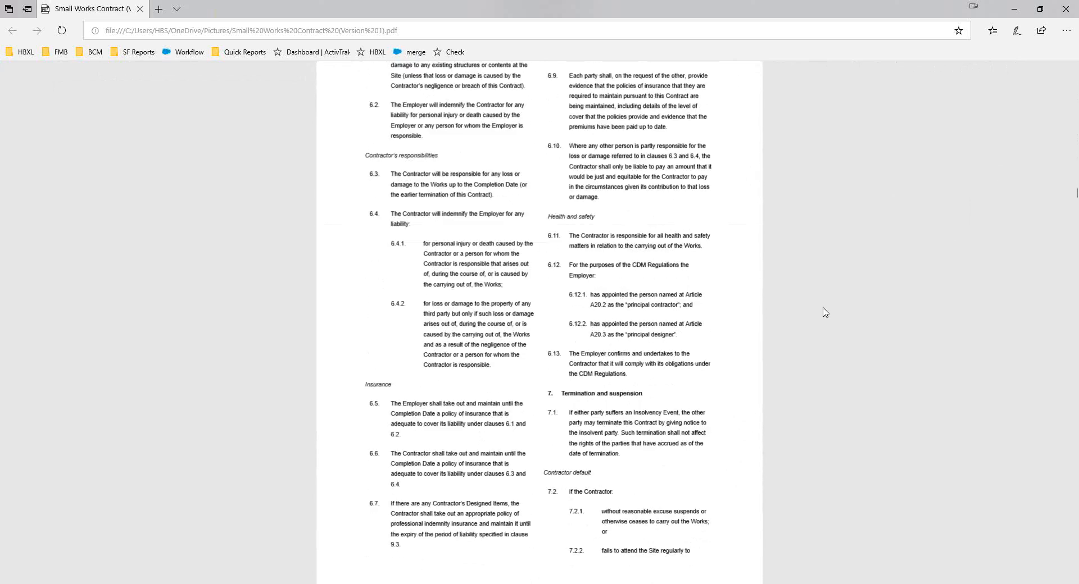
scroll(824, 312, "down", 20)
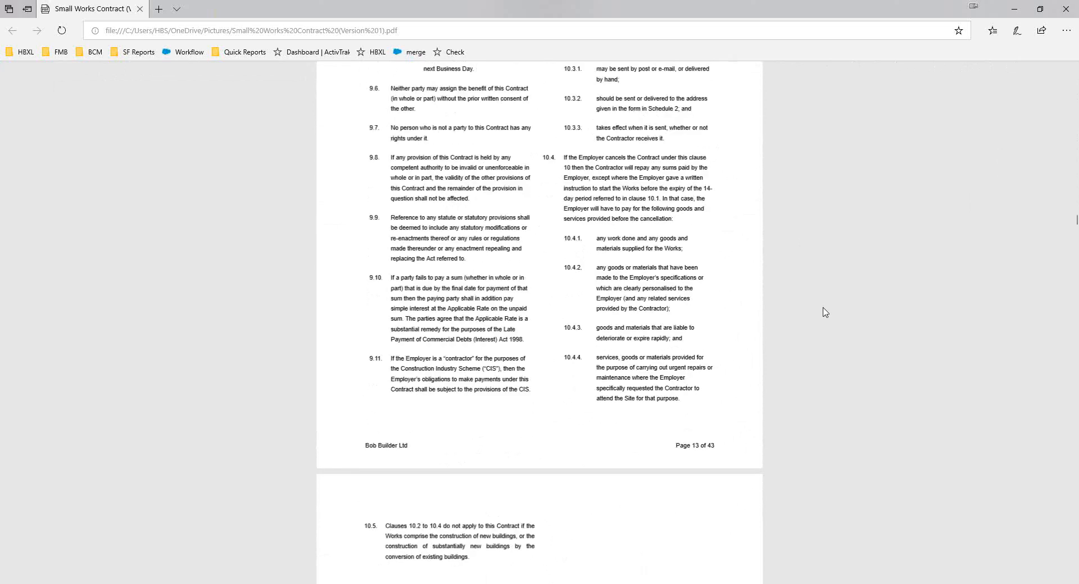
scroll(825, 312, "down", 20)
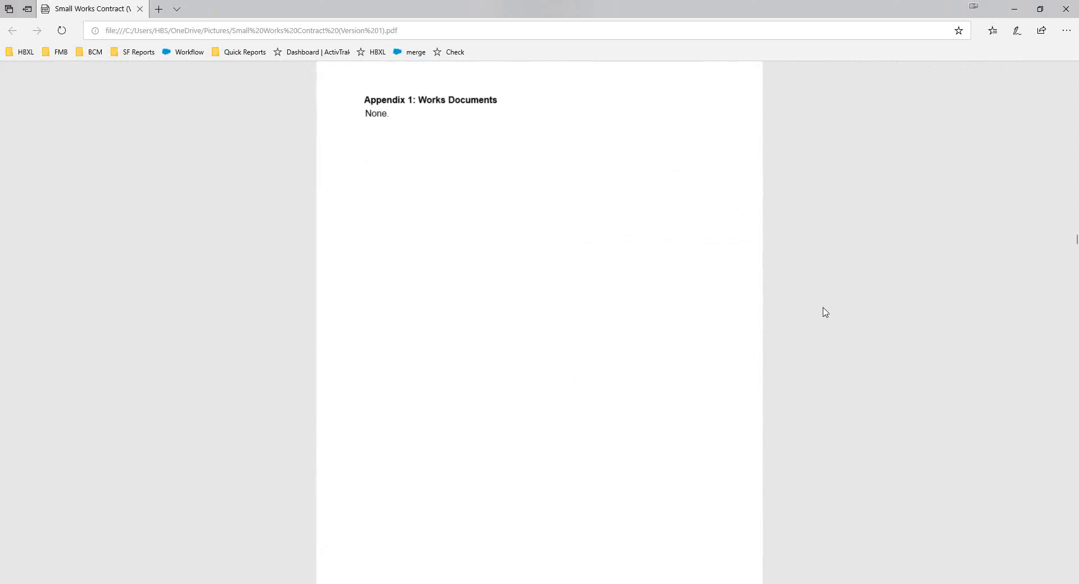
scroll(825, 312, "down", 15)
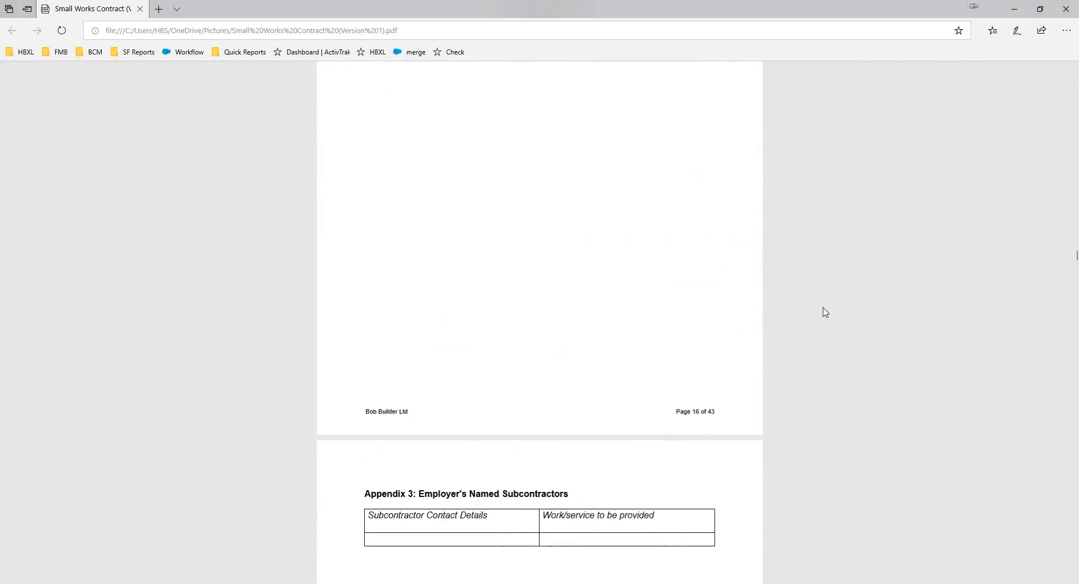
scroll(825, 313, "down", 8)
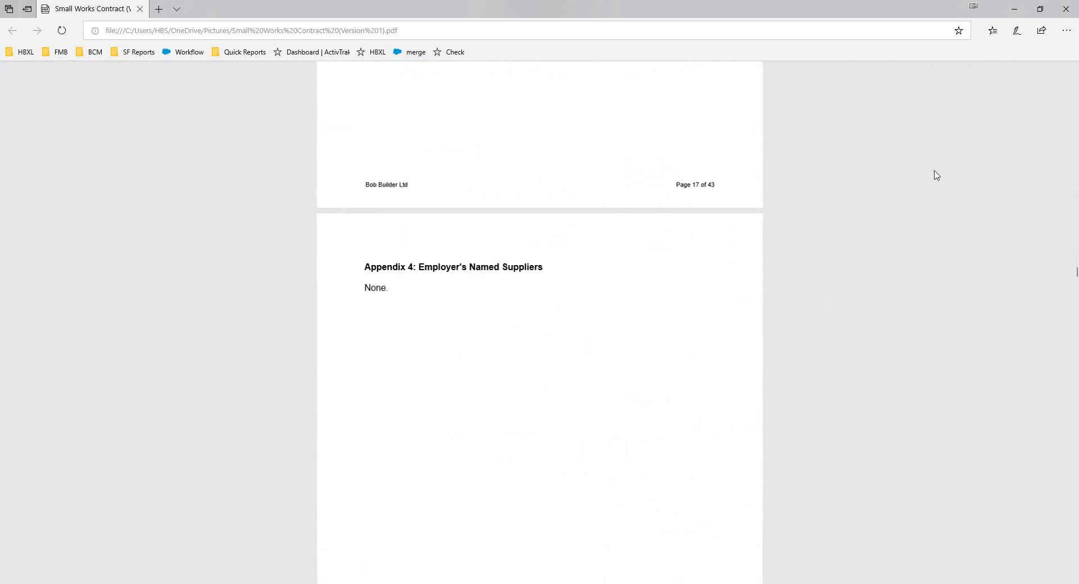
left_click(1014, 9)
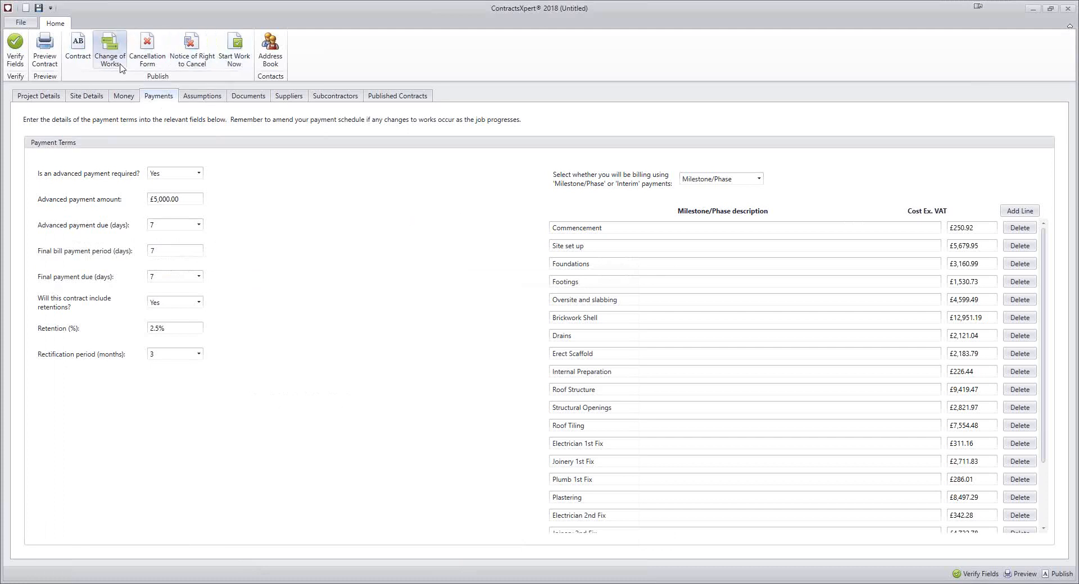
Publish the Start Work Now document as Start Work Now Form.pdf and read through the form
left_click(232, 66)
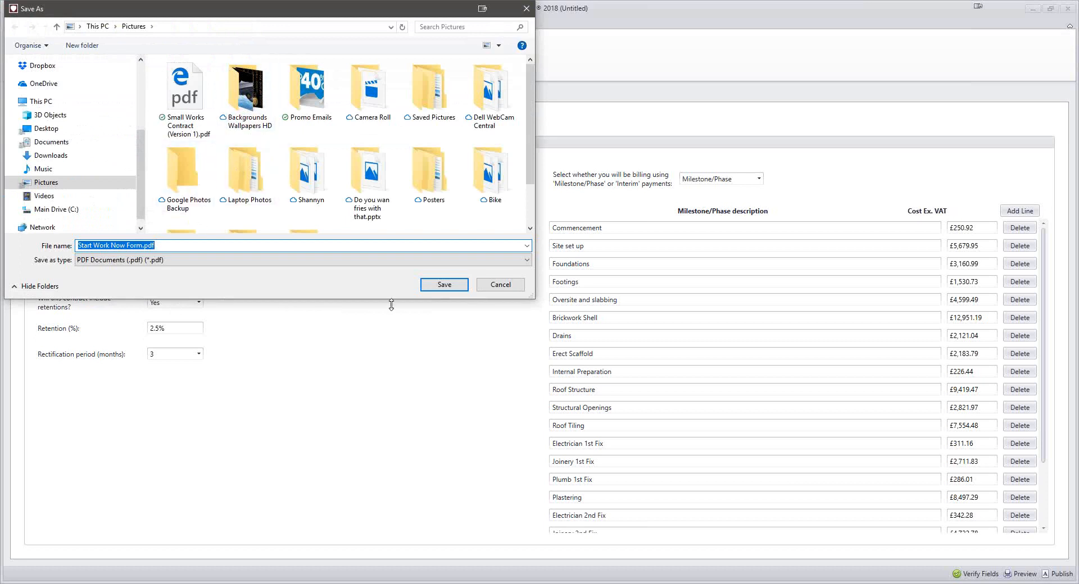
left_click(437, 285)
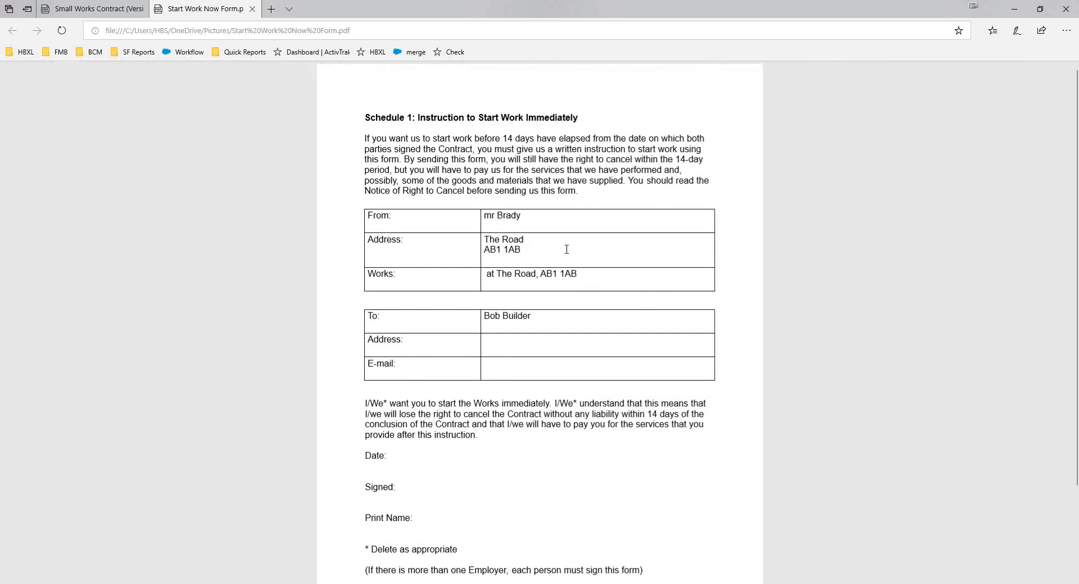
scroll(555, 299, "down", 2)
scroll(555, 299, "down", 3)
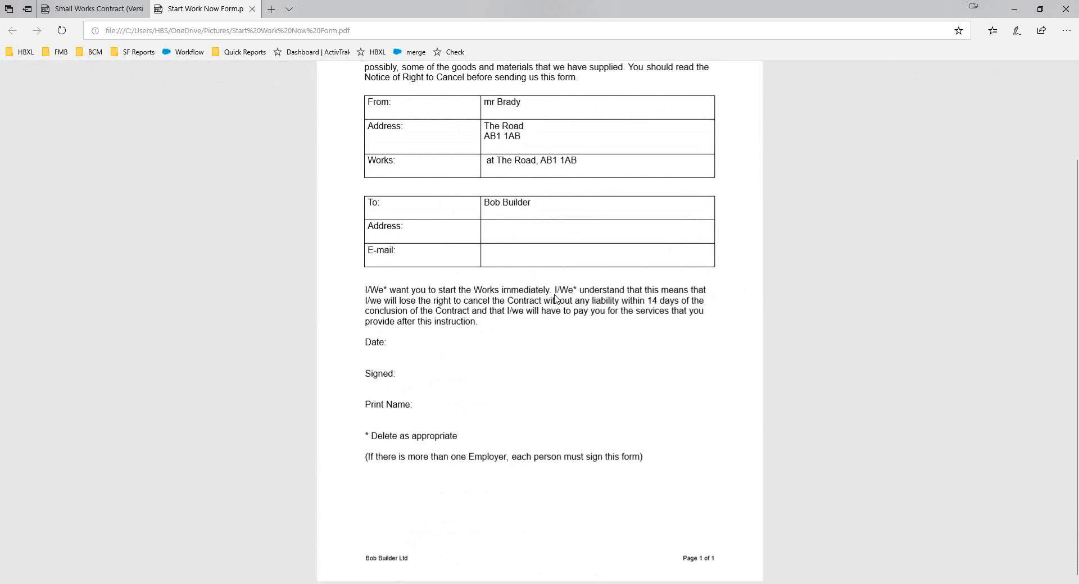
scroll(555, 299, "up", 5)
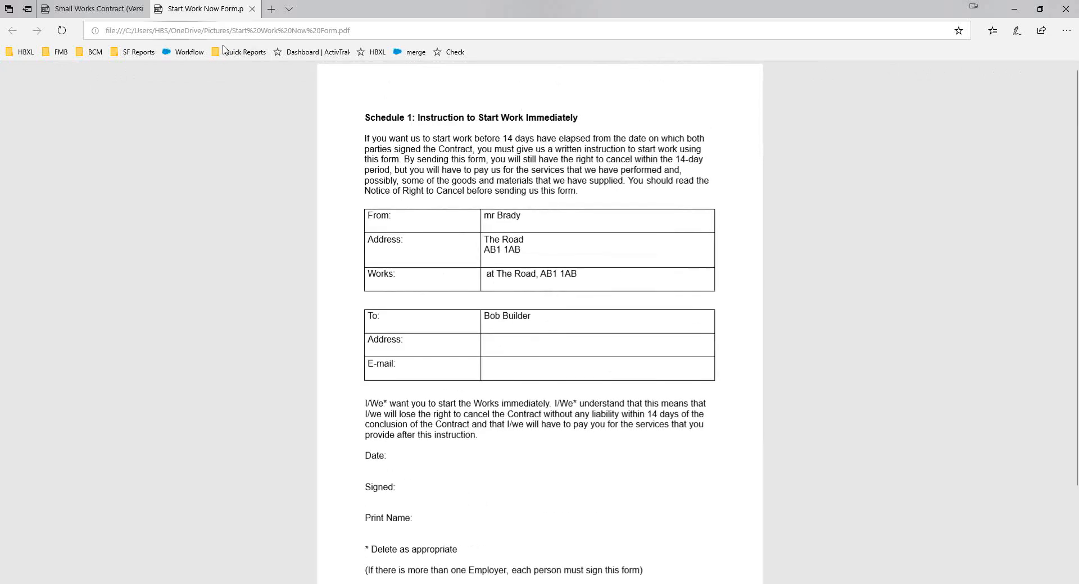
left_click(84, 14)
left_click(245, 10)
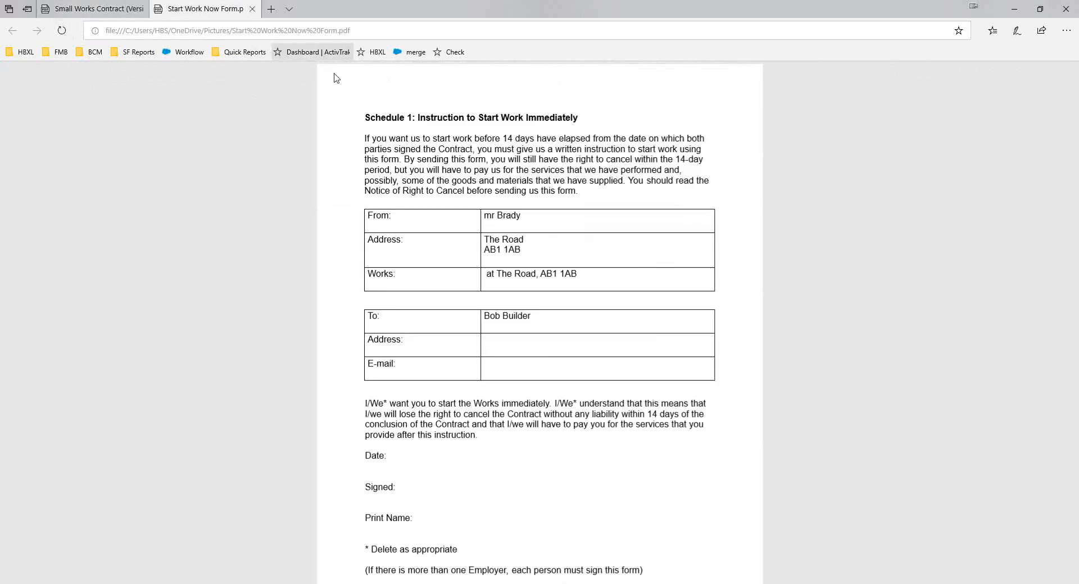
left_click(1014, 9)
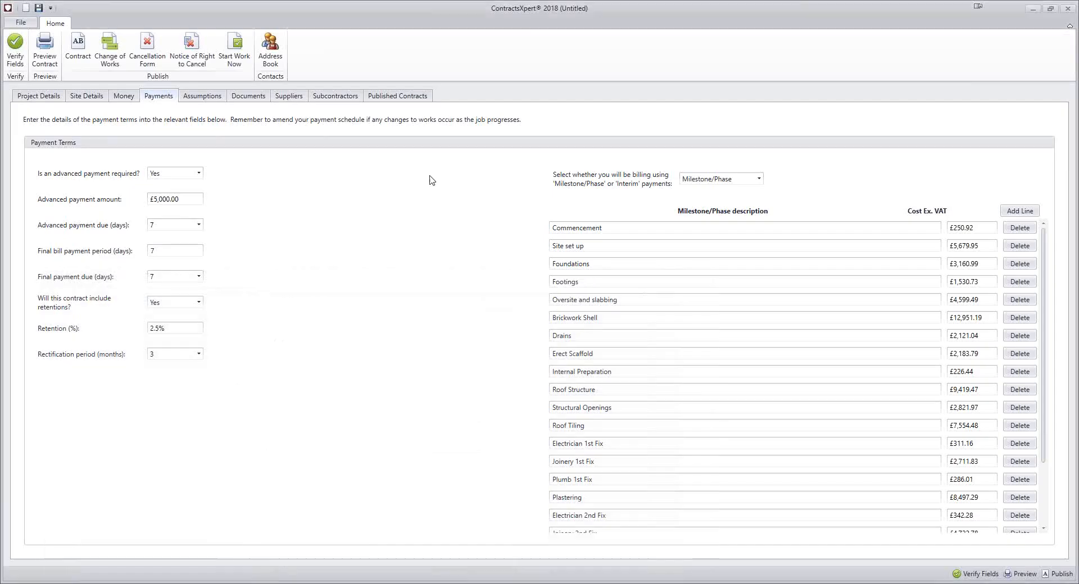
Publish the contract cancellation document as Cancellation Form.pdf and read through the form
left_click(153, 67)
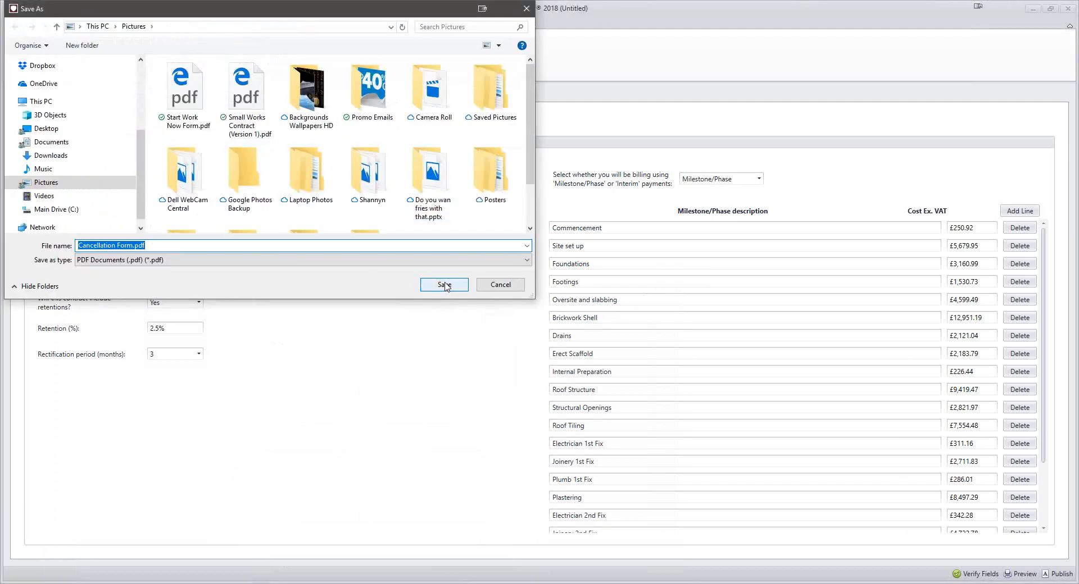
left_click(445, 285)
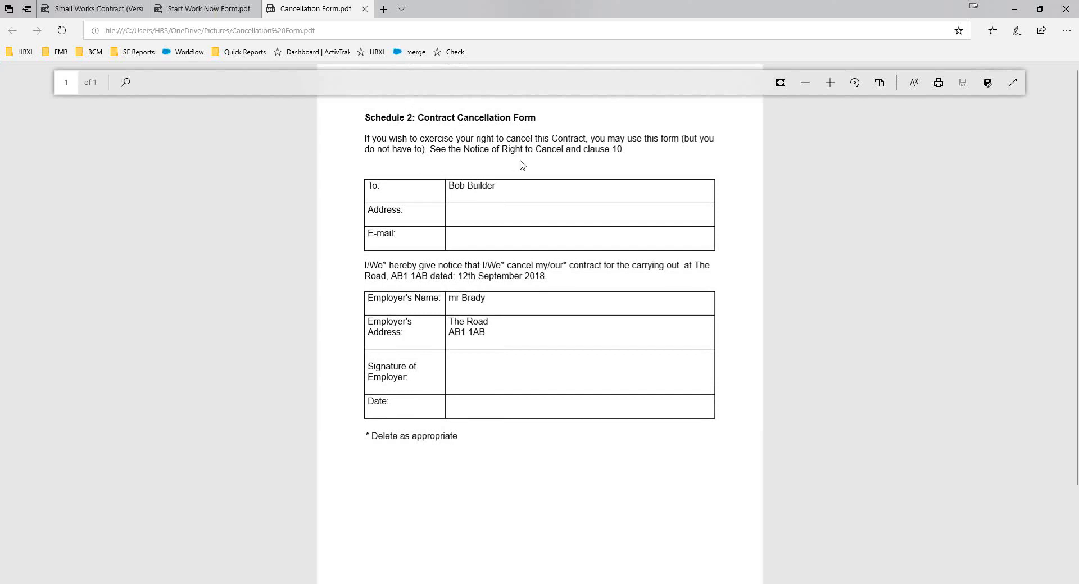
scroll(496, 321, "down", 2)
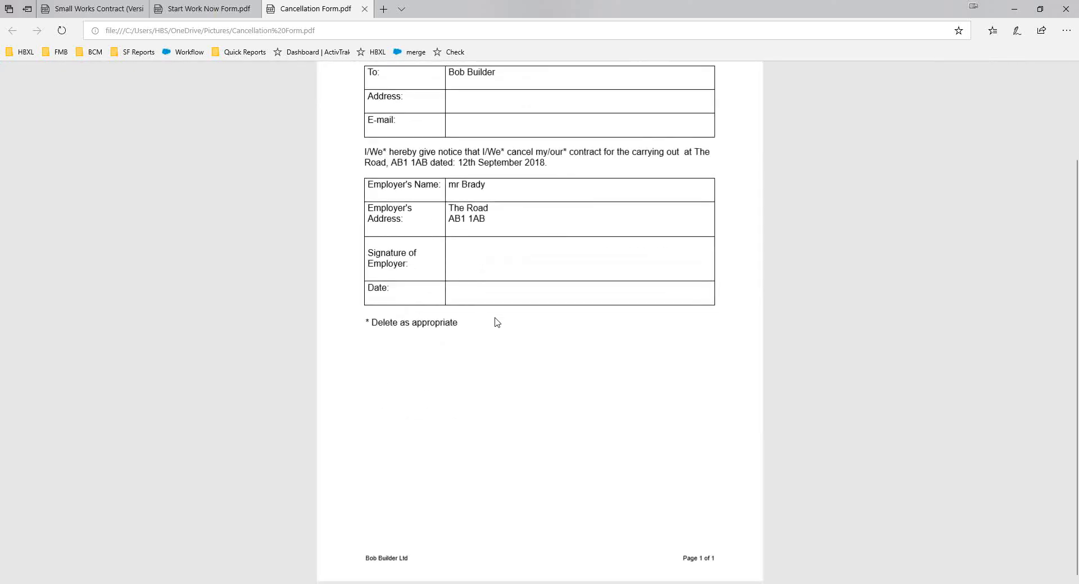
scroll(497, 322, "up", 2)
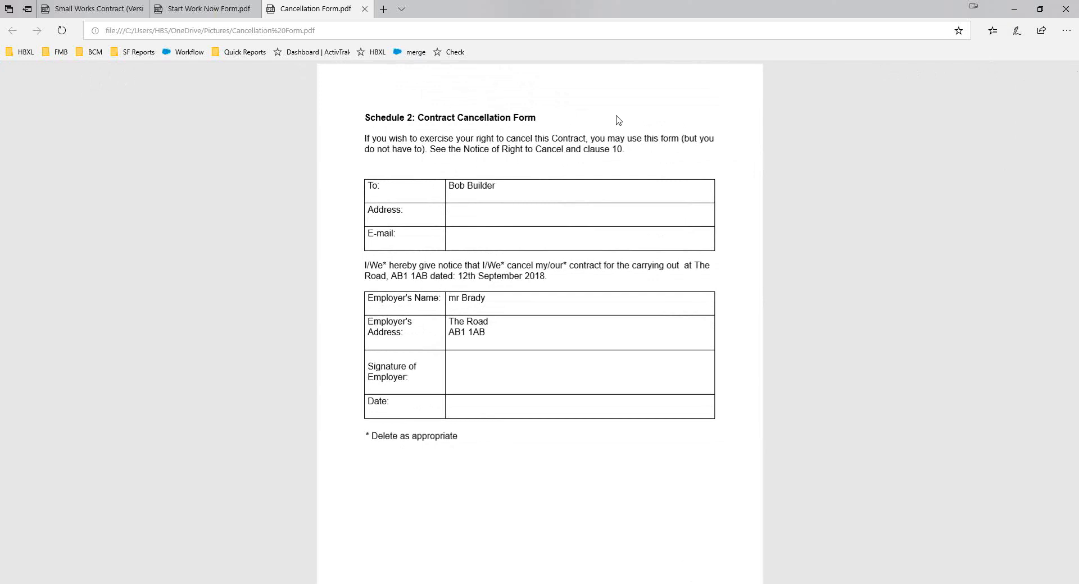
left_click(1013, 13)
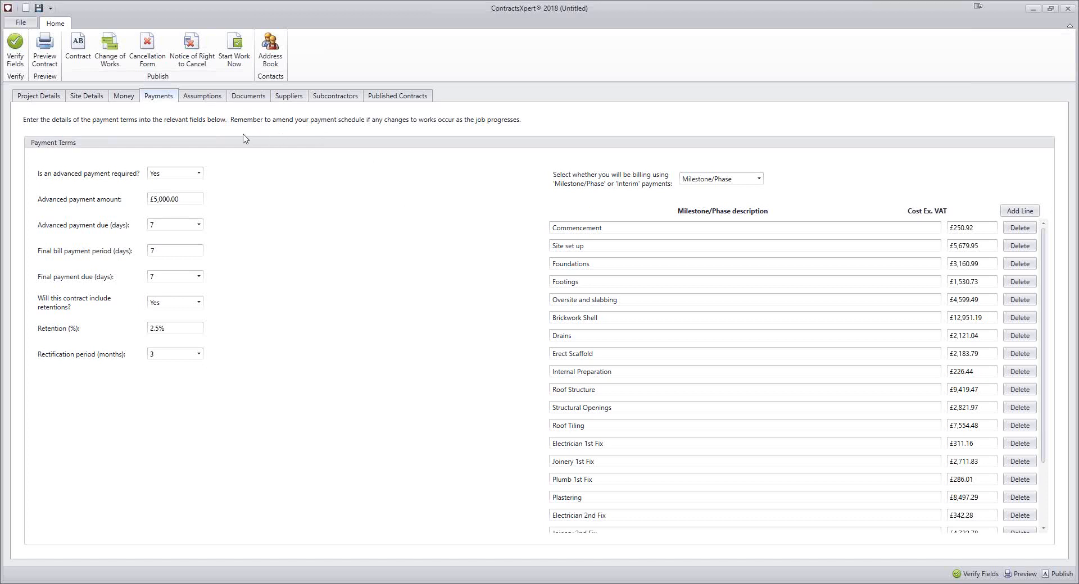
Publish the Notice of Right to Cancel document as a PDF under its suggested file name
left_click(194, 65)
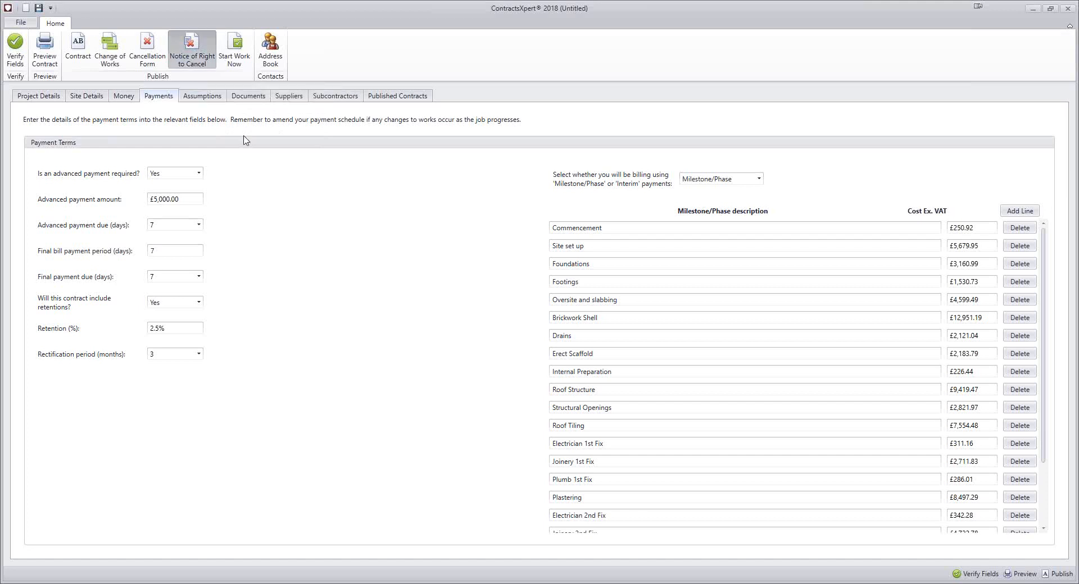
left_click(446, 285)
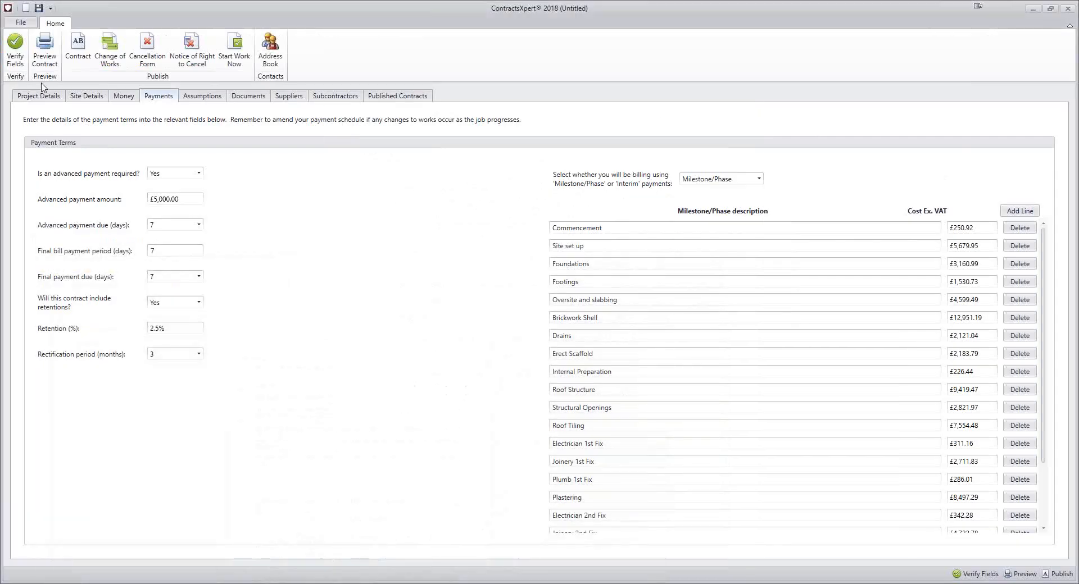
View the company logo settings without changing the logo, then return to the project details
left_click(21, 23)
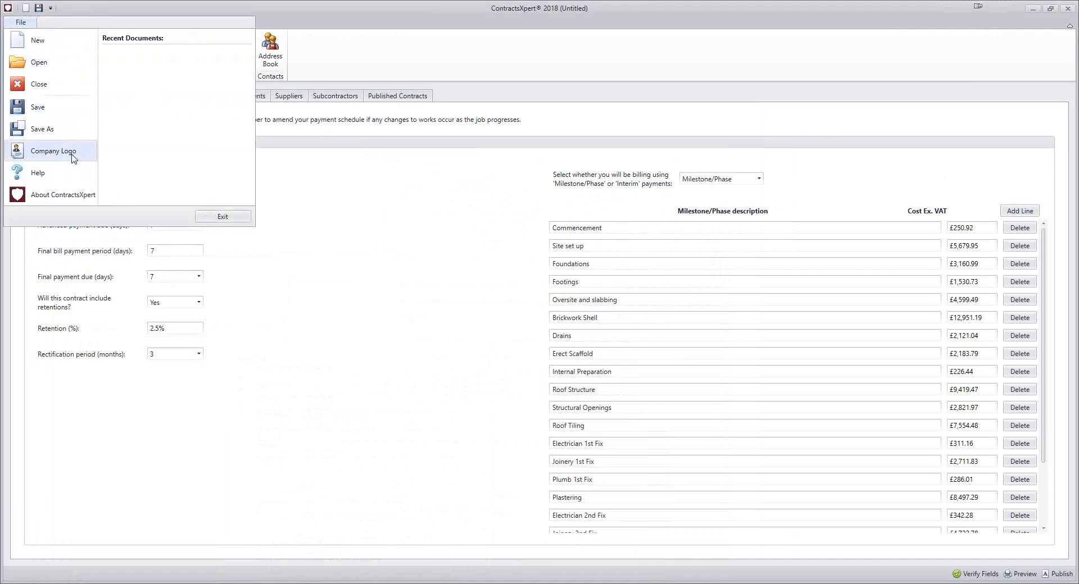
left_click(72, 155)
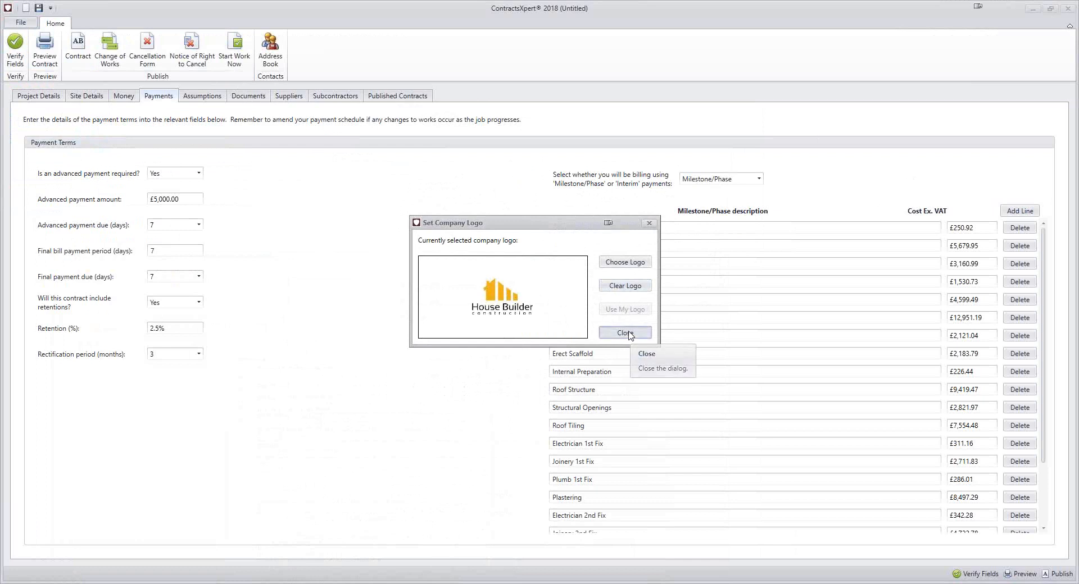
left_click(626, 334)
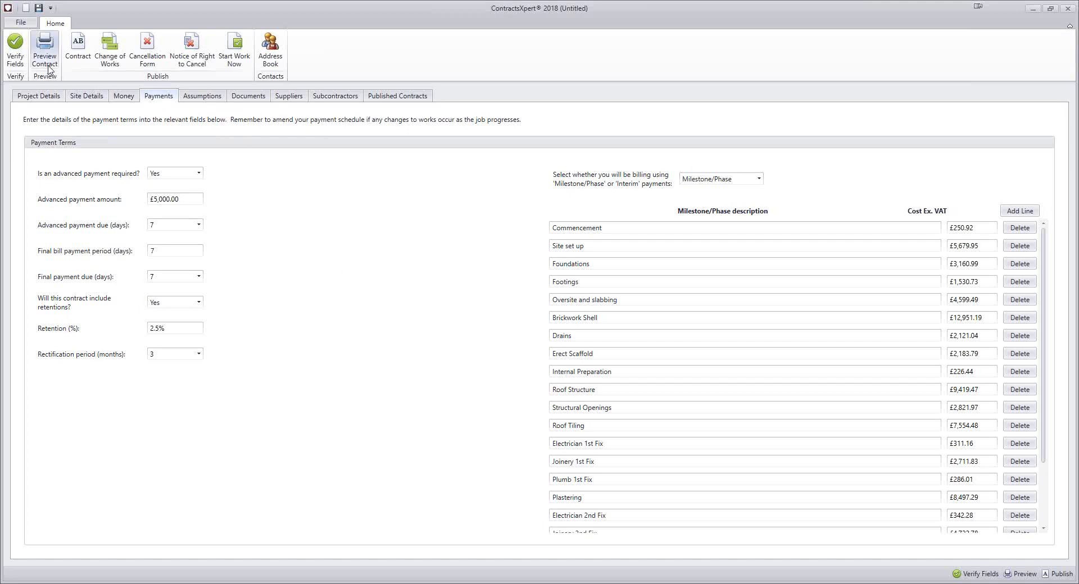
left_click(40, 97)
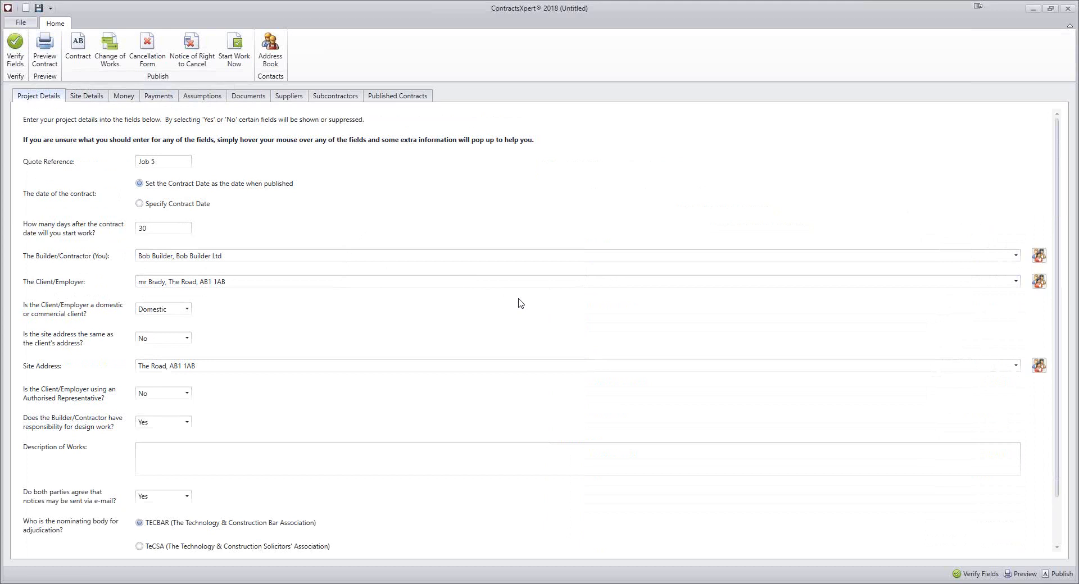